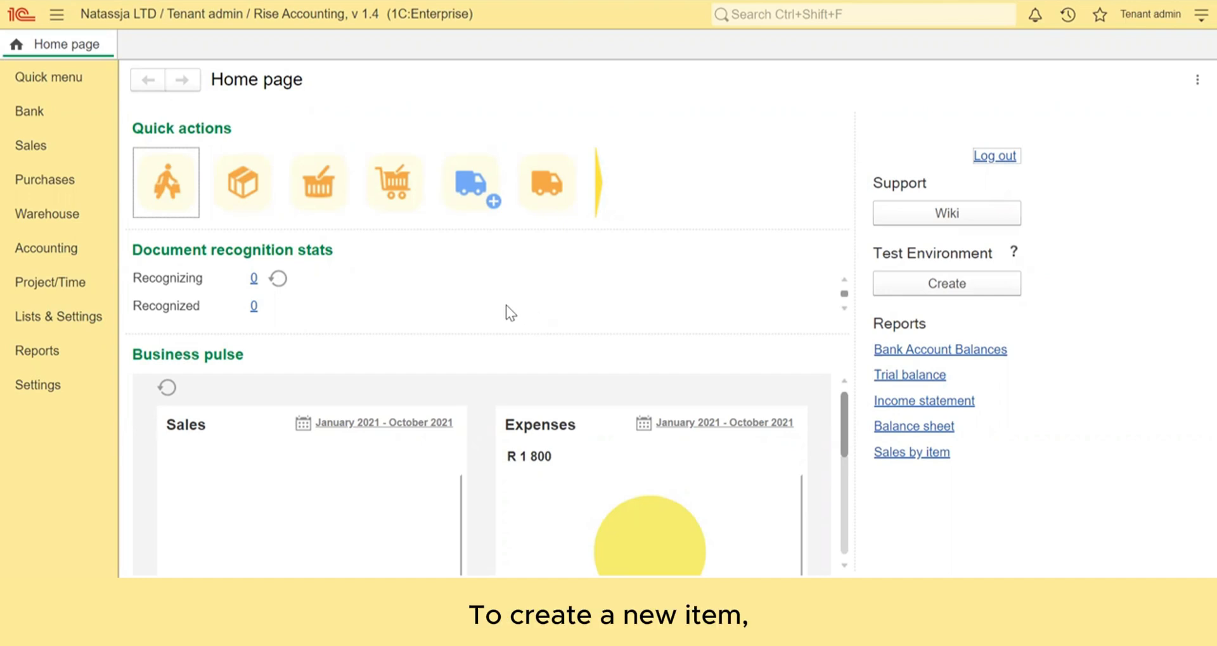
# Step: Start creating a new item in the inventory list
pyautogui.click(90, 82)
pyautogui.click(188, 162)
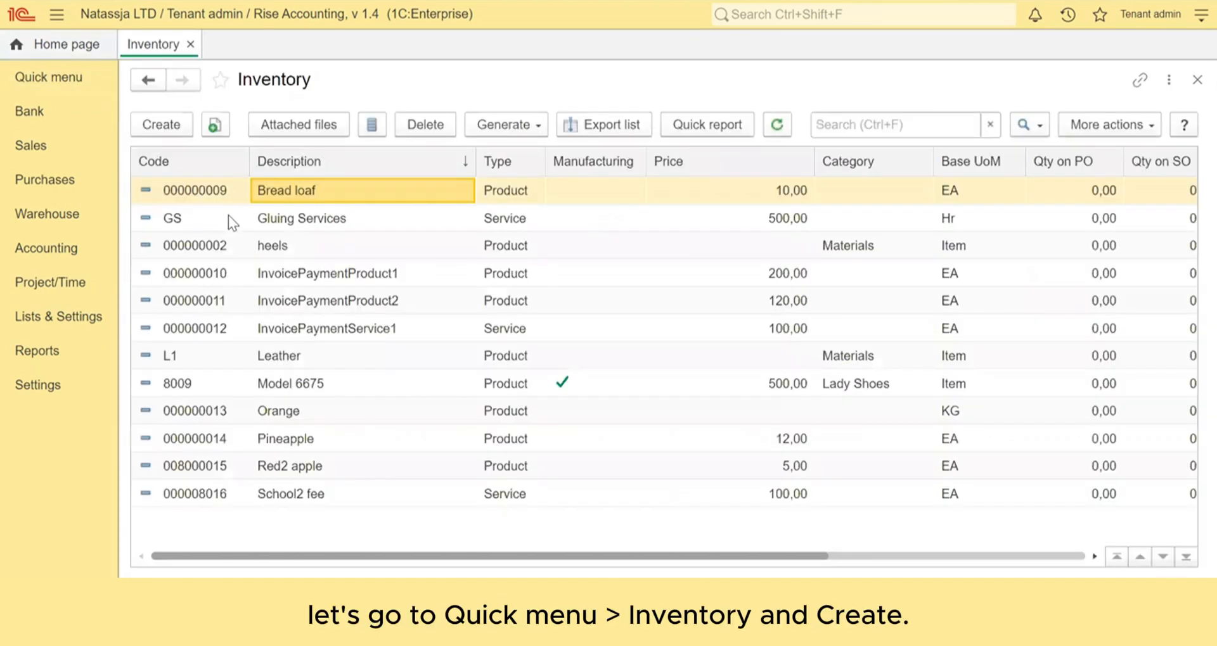
pyautogui.click(171, 127)
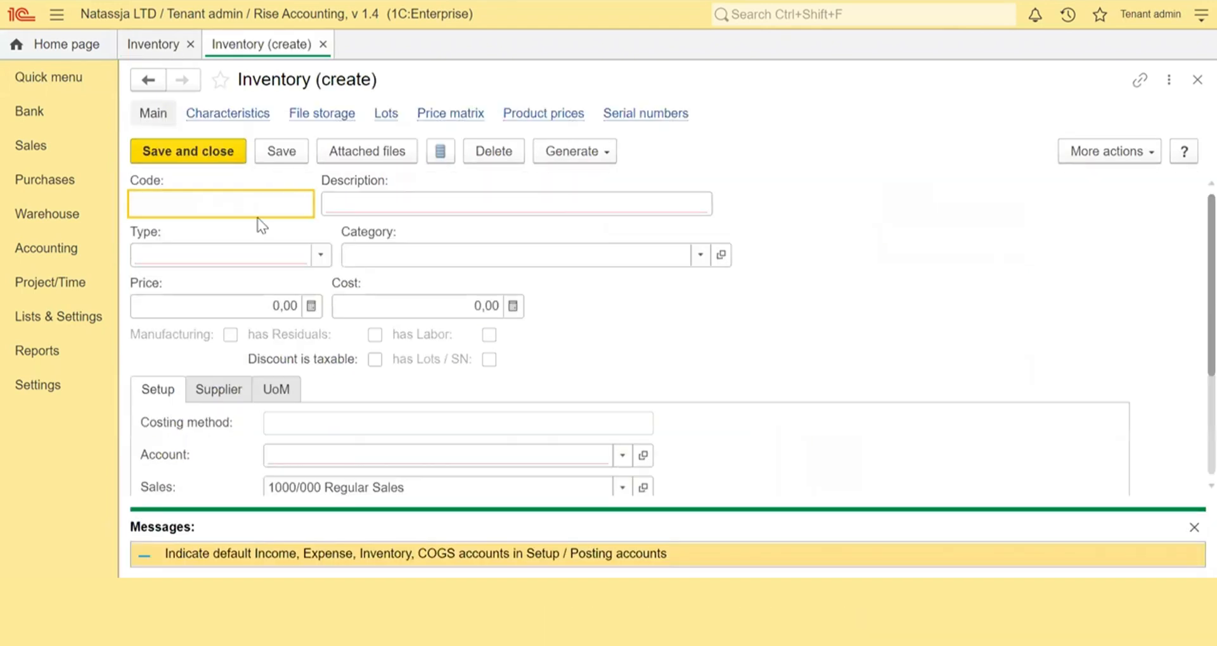
# Step: Try the Service type for the new inventory item, then set its type to Product
pyautogui.click(320, 255)
pyautogui.click(293, 309)
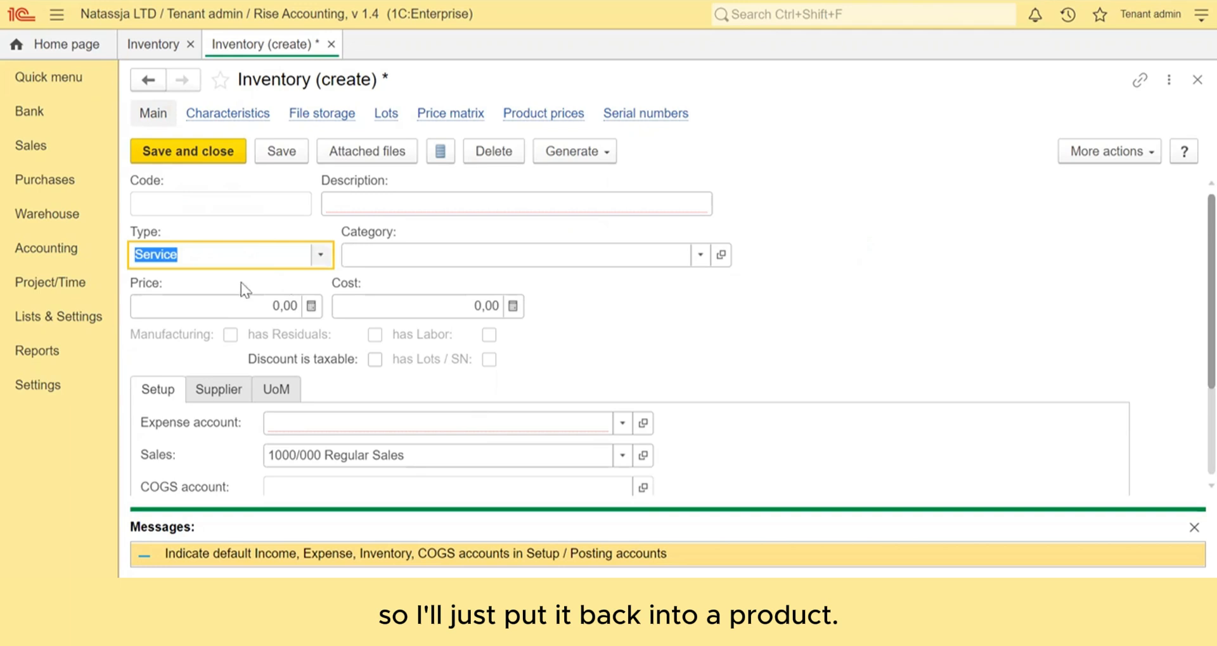
pyautogui.click(211, 258)
pyautogui.press('Return')
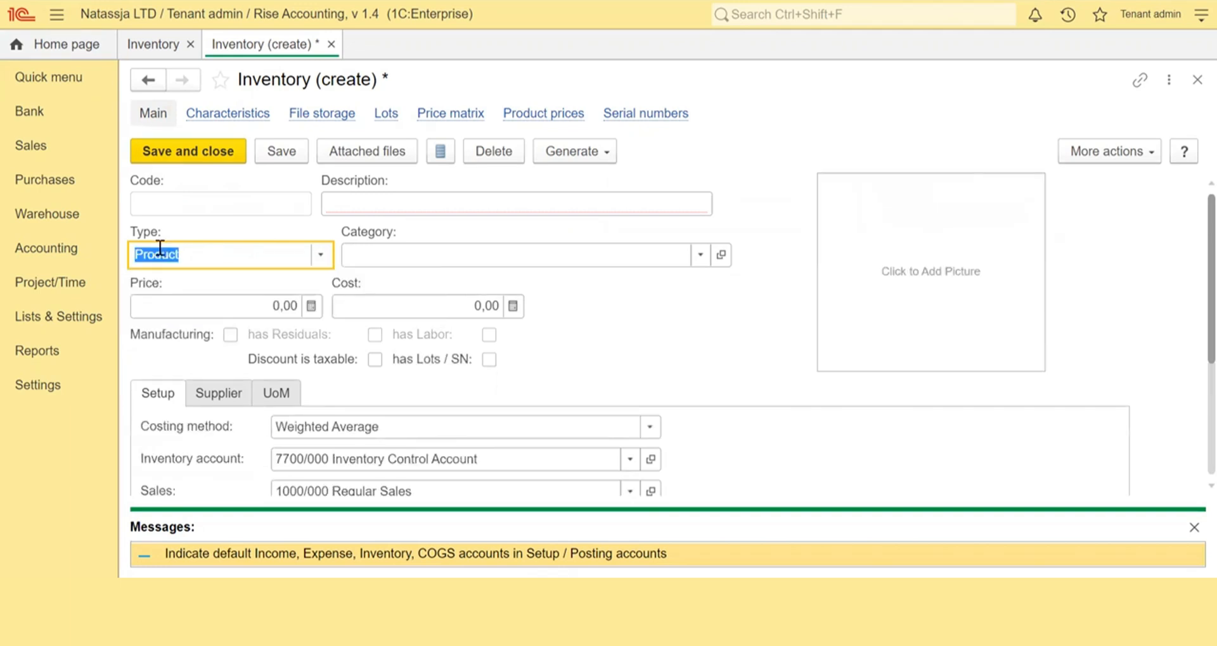
# Step: Allow manual editing of the item code and enter 69980 as the code
pyautogui.click(190, 206)
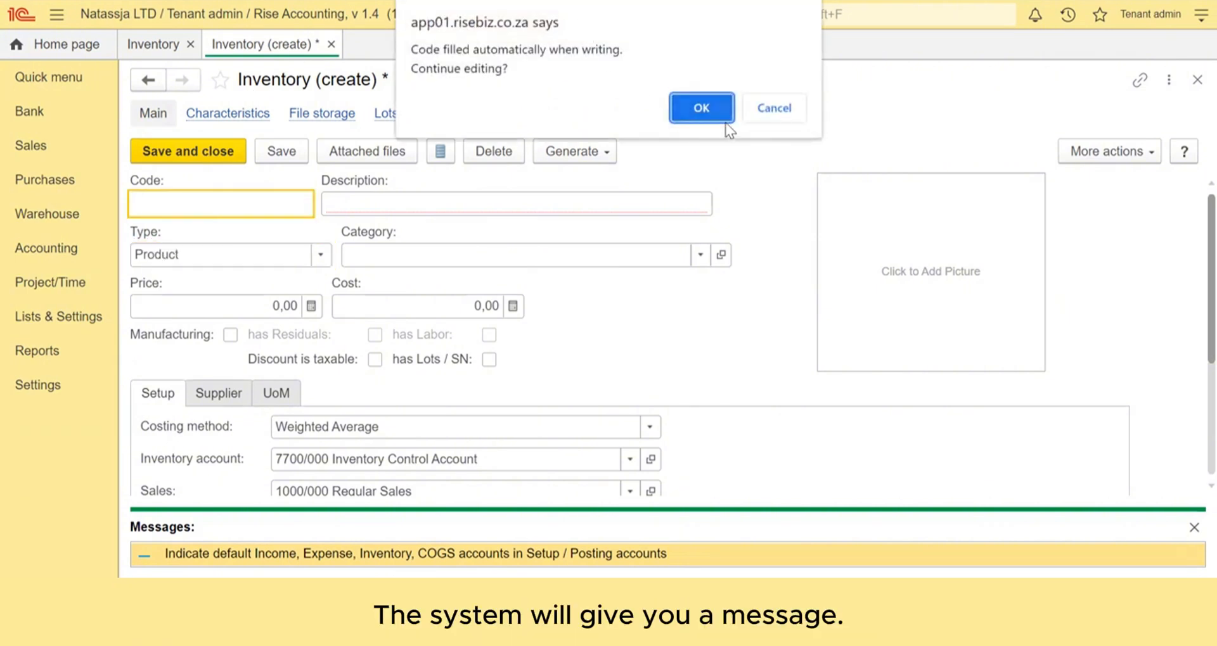
pyautogui.click(702, 109)
pyautogui.write('6998')
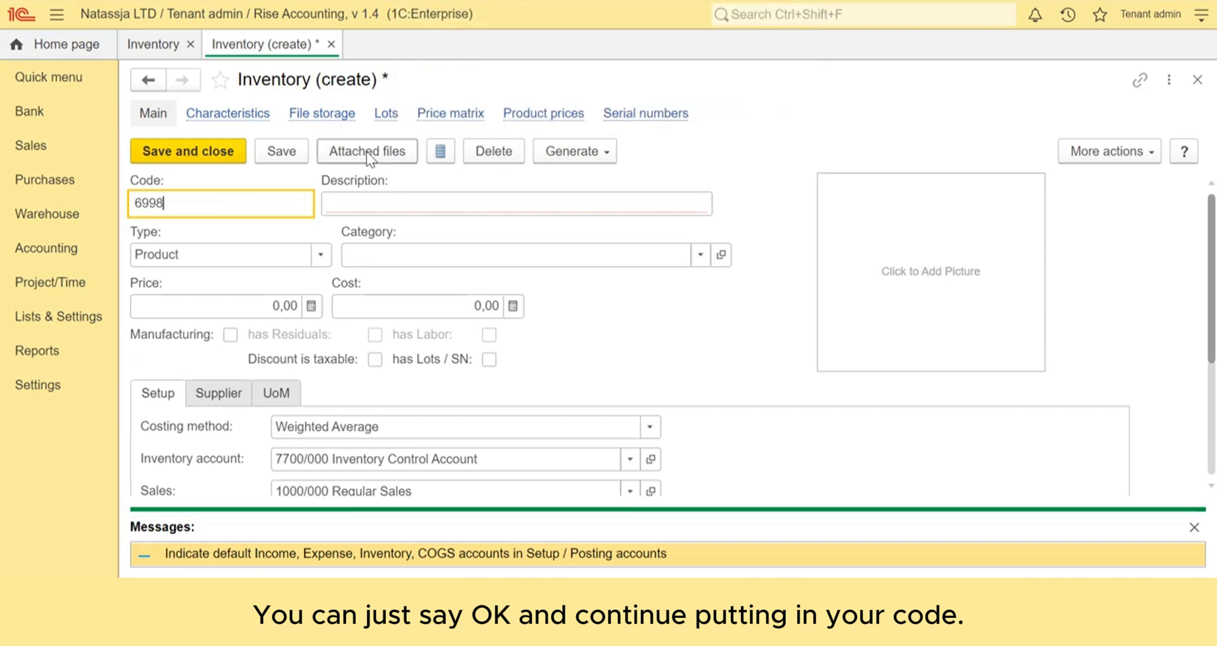
pyautogui.write('0')
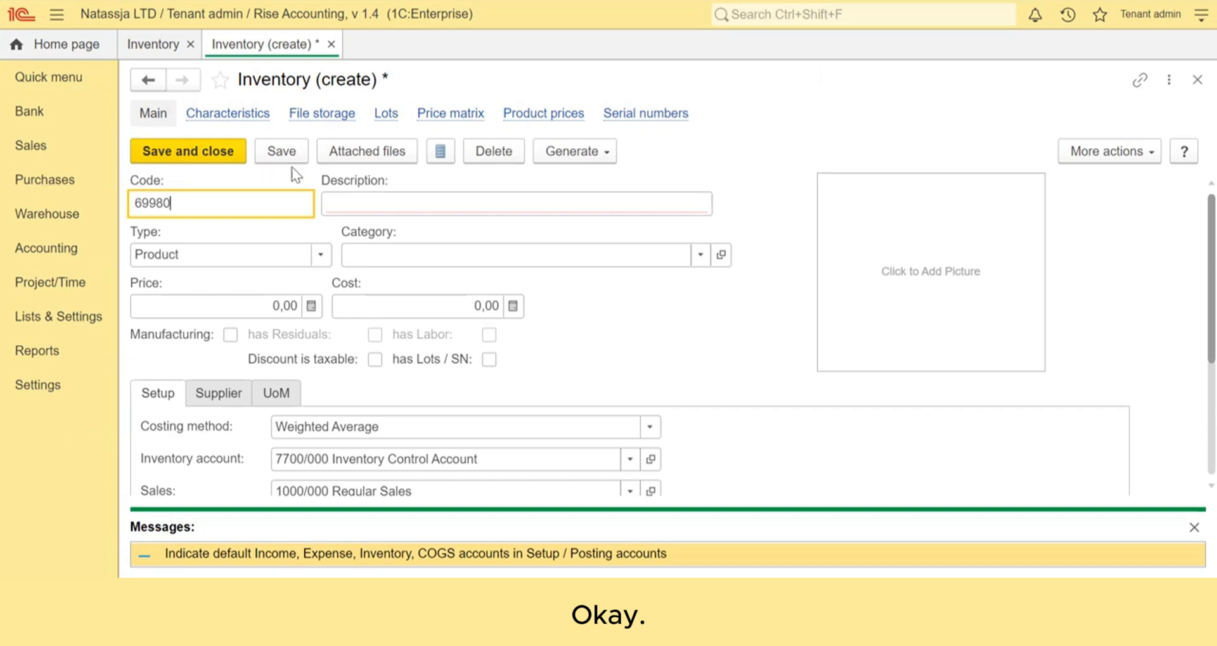
# Step: Enter the description "Model #1122 Black s37" and assign the item to the Lady Shoes category
pyautogui.click(340, 200)
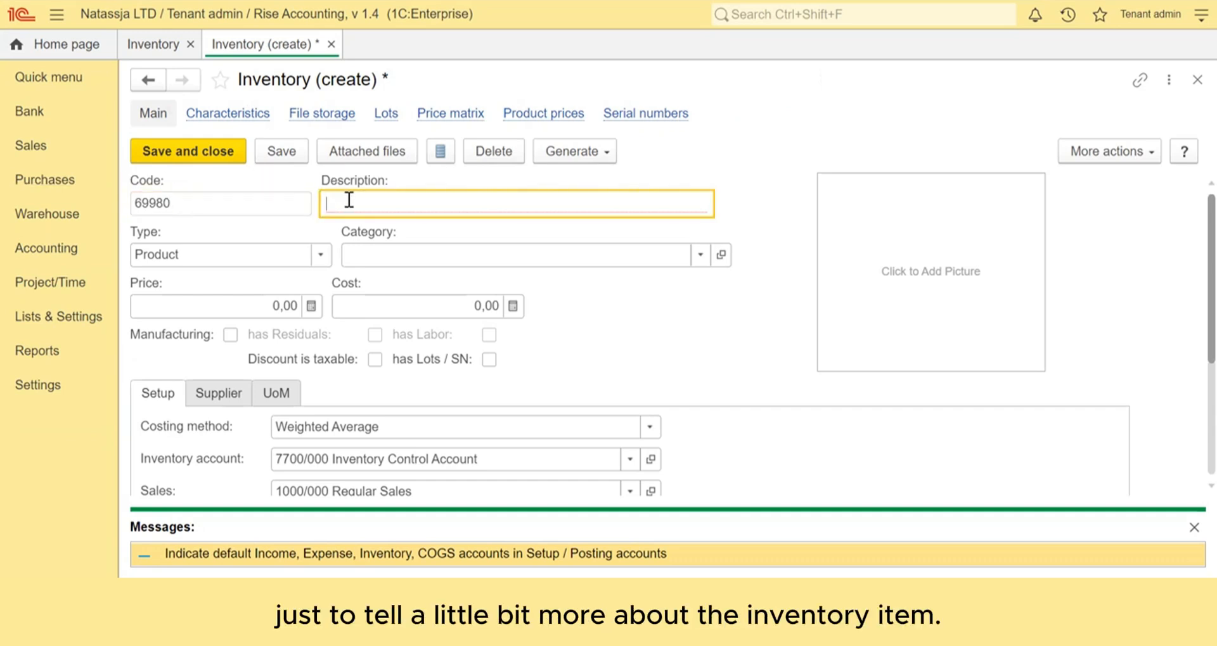
pyautogui.write('M')
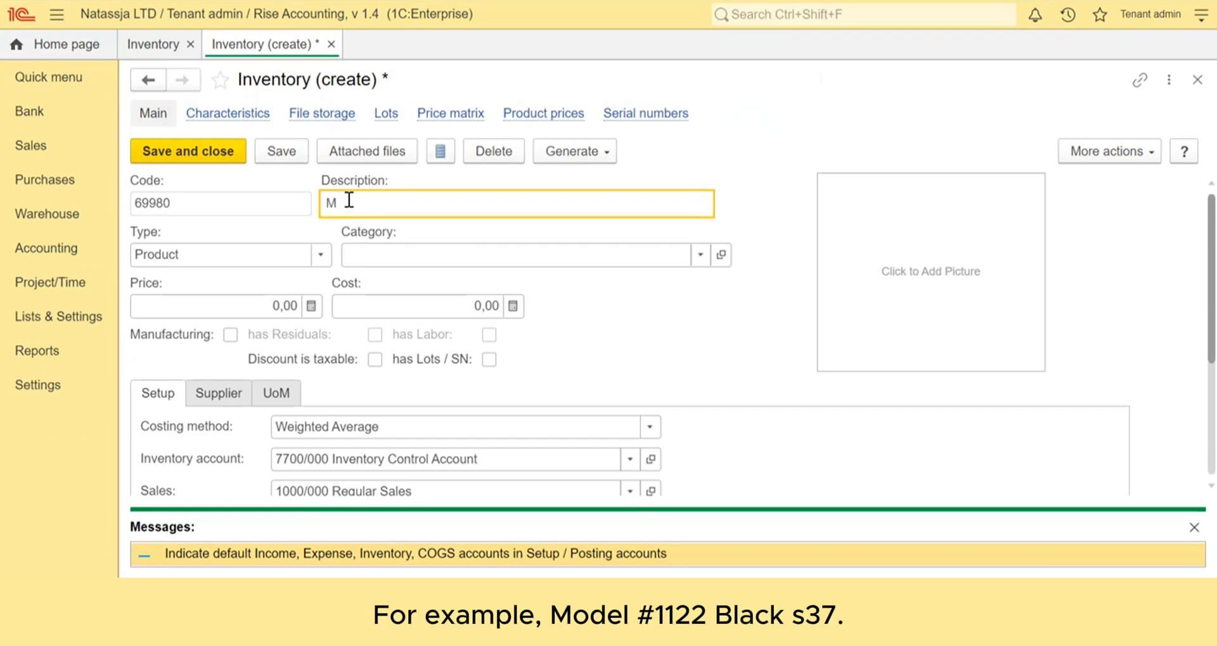
pyautogui.write('odel #1122 Black s37')
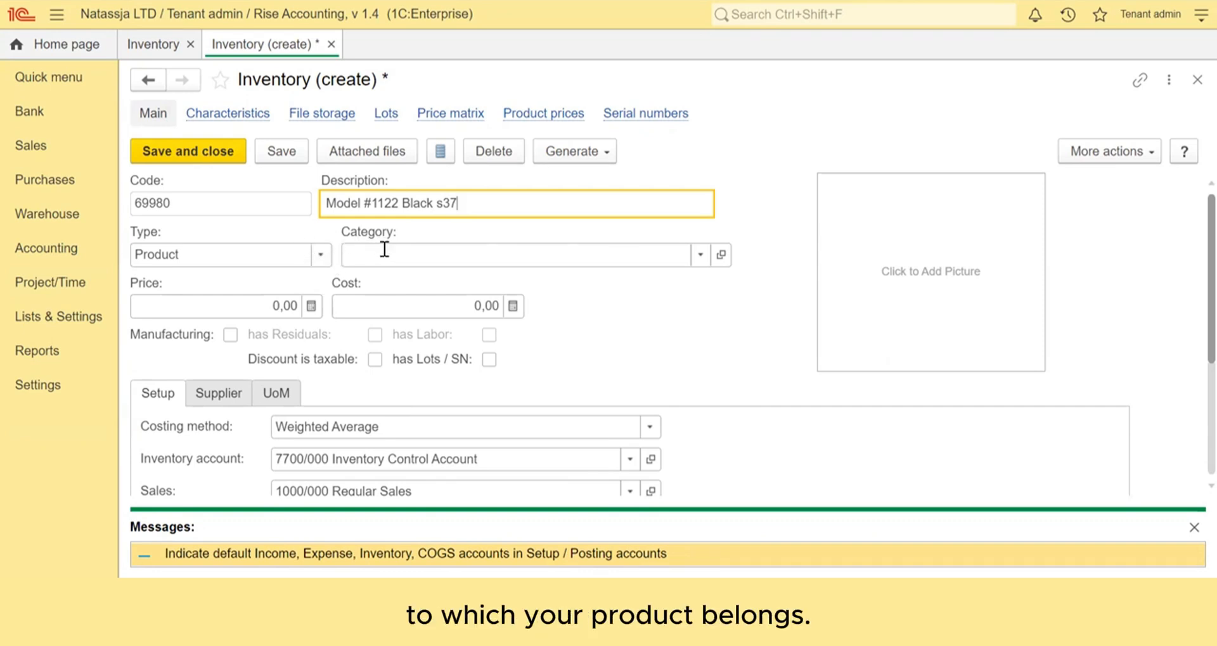
pyautogui.click(431, 253)
pyautogui.click(399, 287)
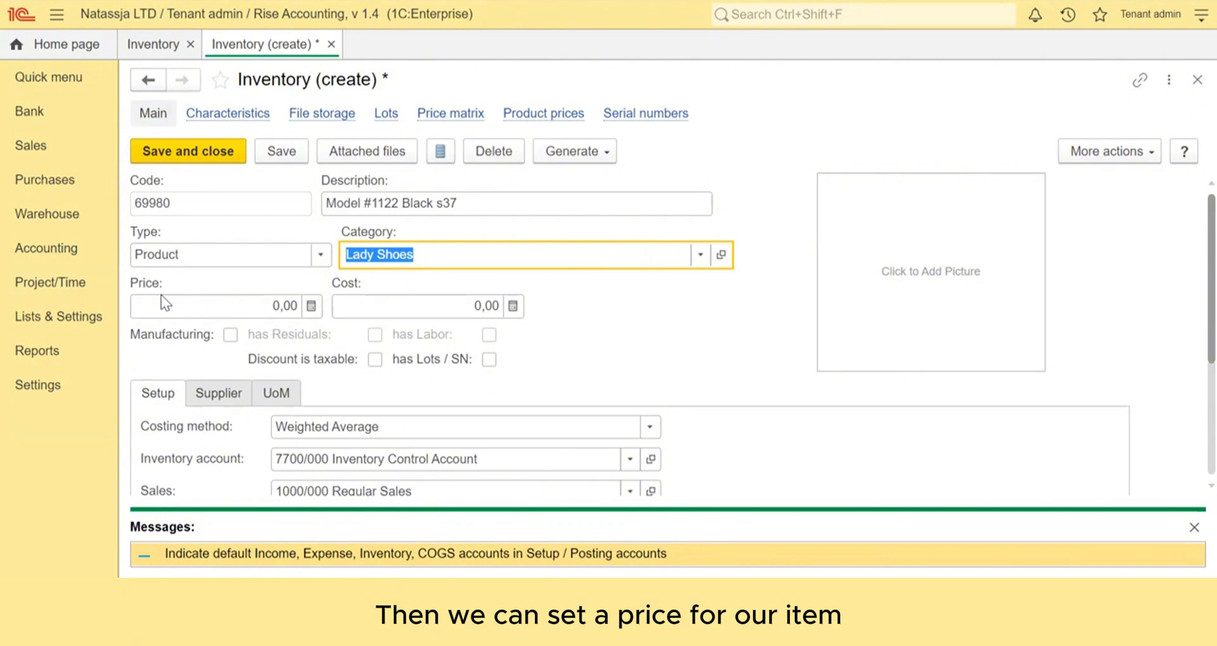
# Step: Set the item's price to 500 and its cost to 300
pyautogui.click(216, 306)
pyautogui.write('50')
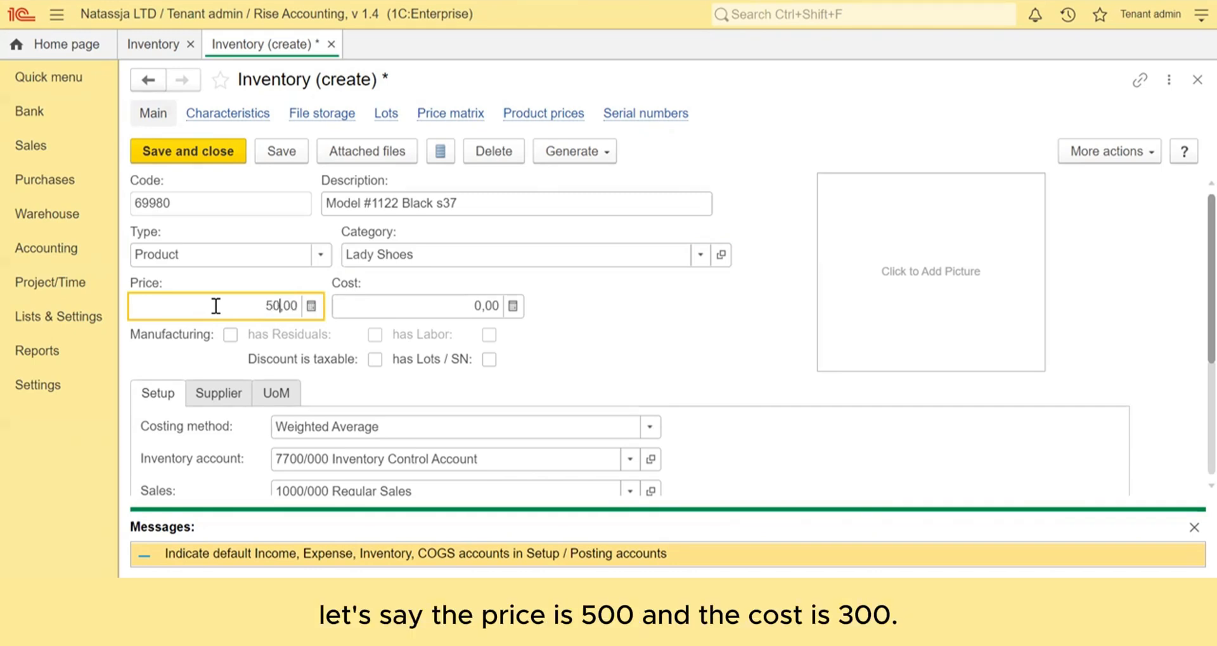
pyautogui.write('0')
pyautogui.click(372, 310)
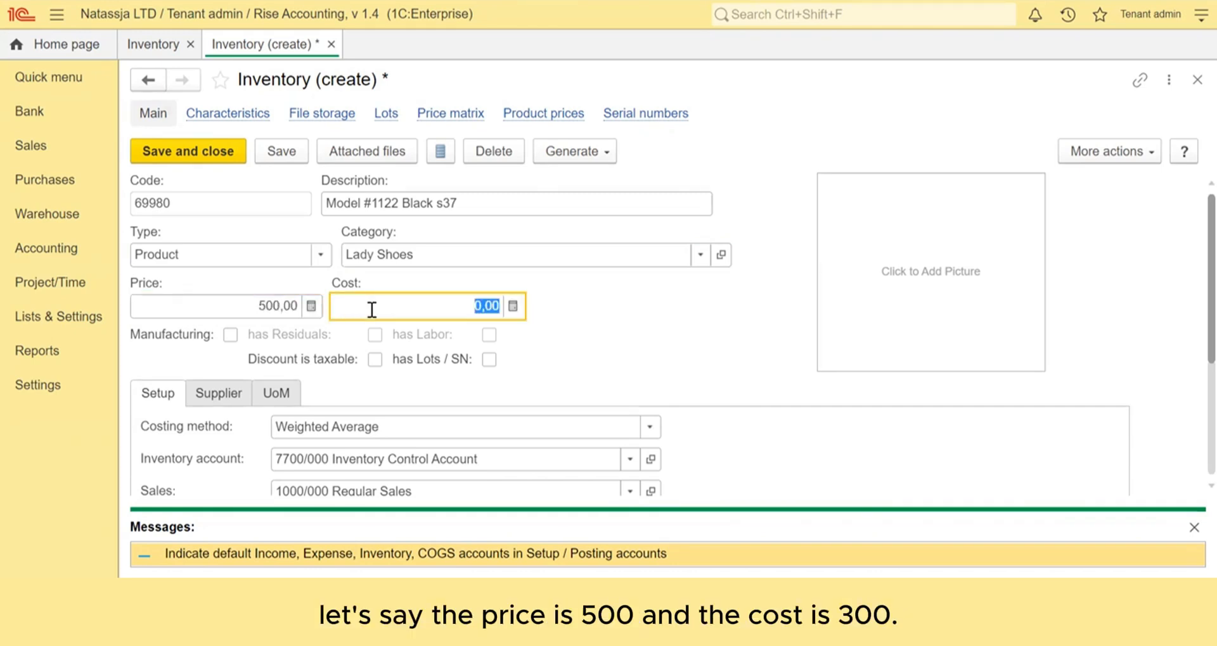
pyautogui.write('300')
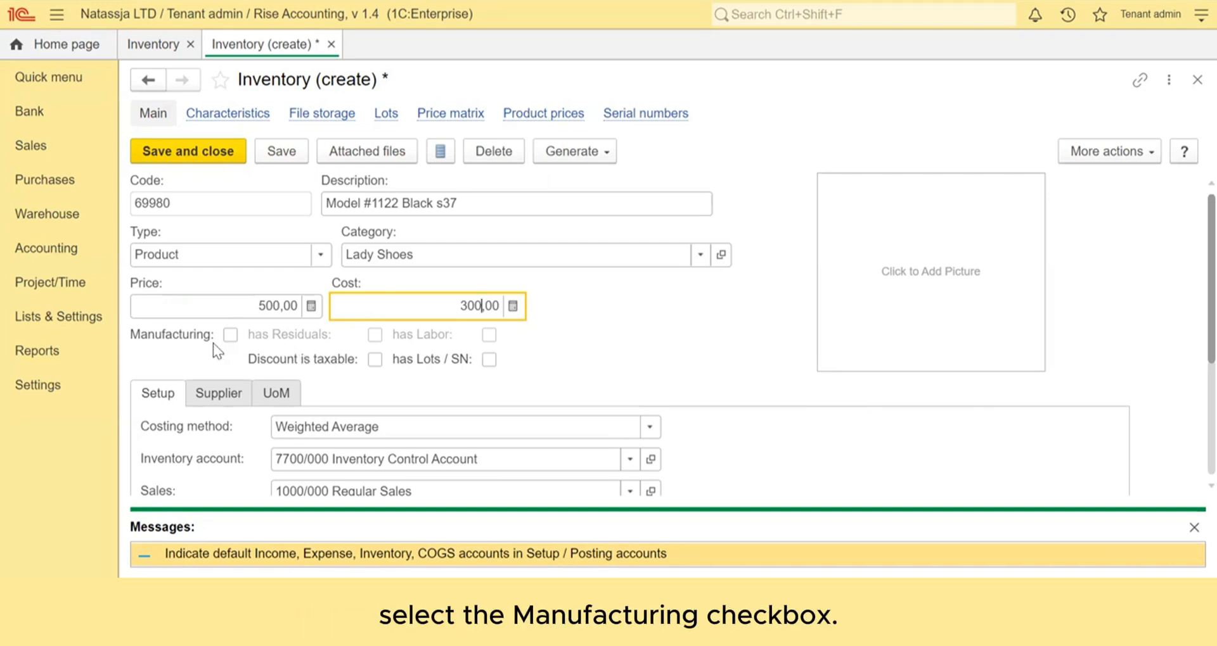
# Step: Mark the item as manufactured and add Leather as a component in its manufacturing list
pyautogui.click(229, 335)
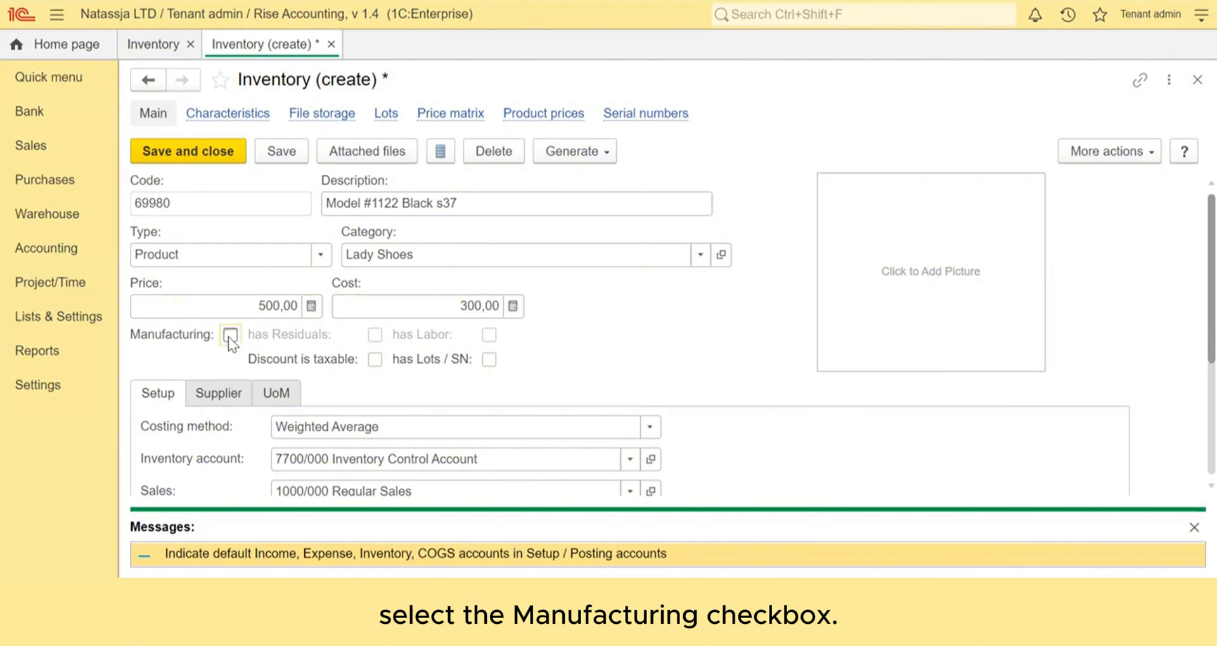
pyautogui.click(229, 335)
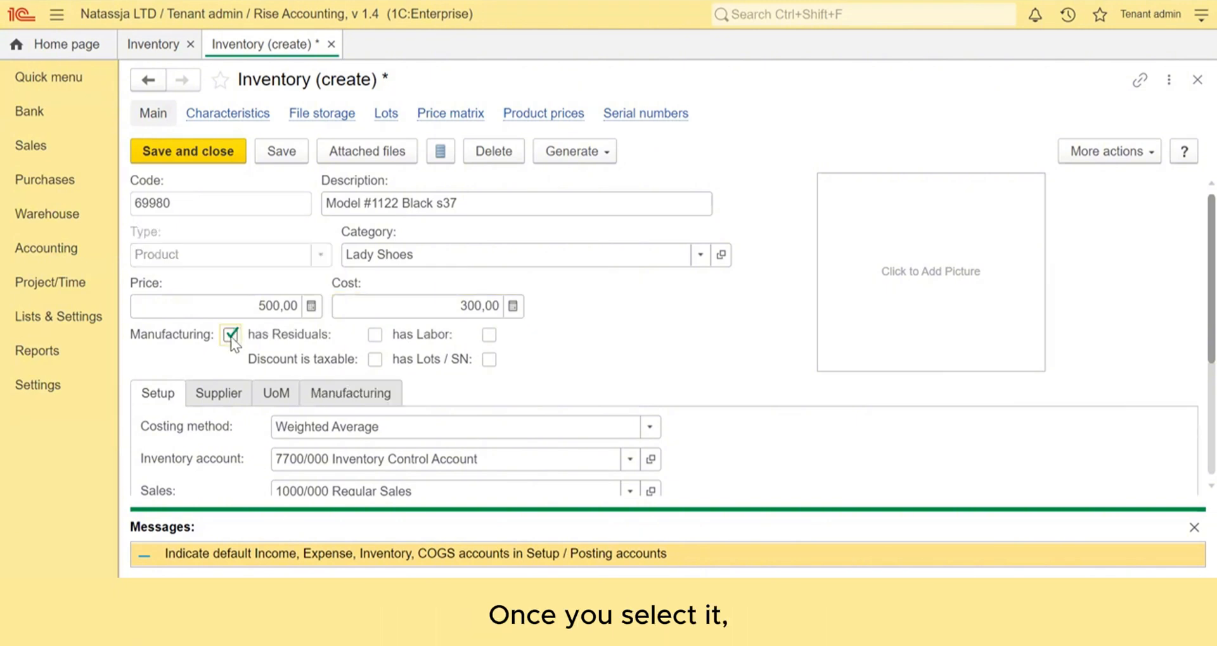
pyautogui.click(350, 396)
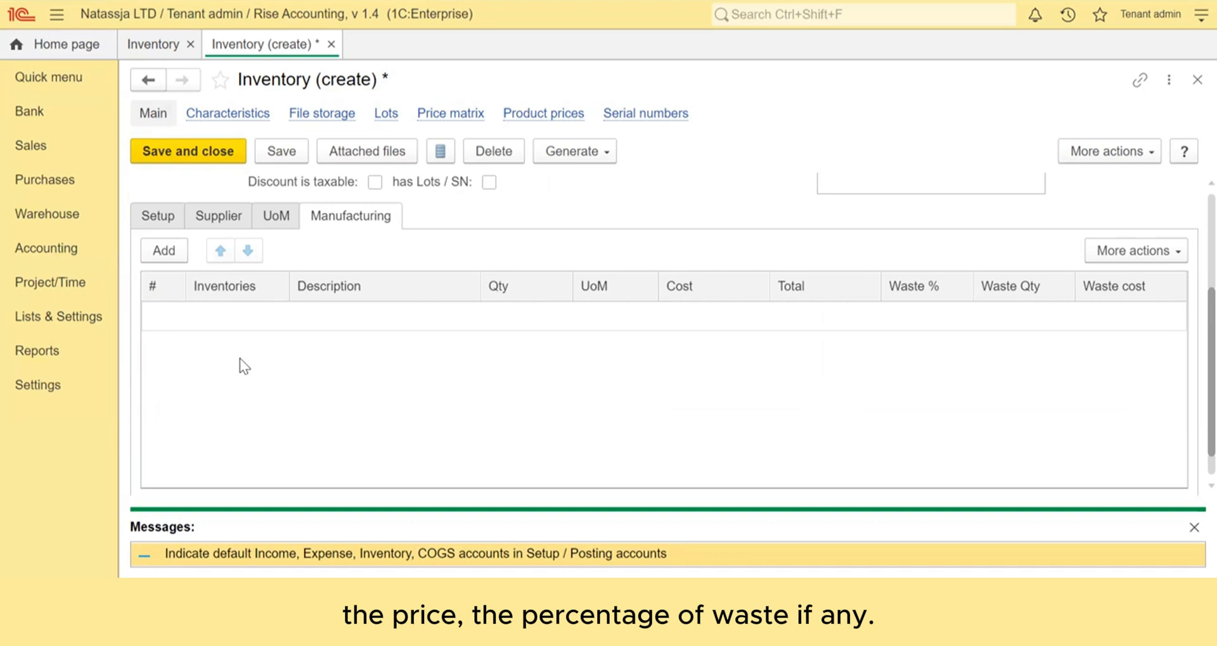
pyautogui.click(164, 250)
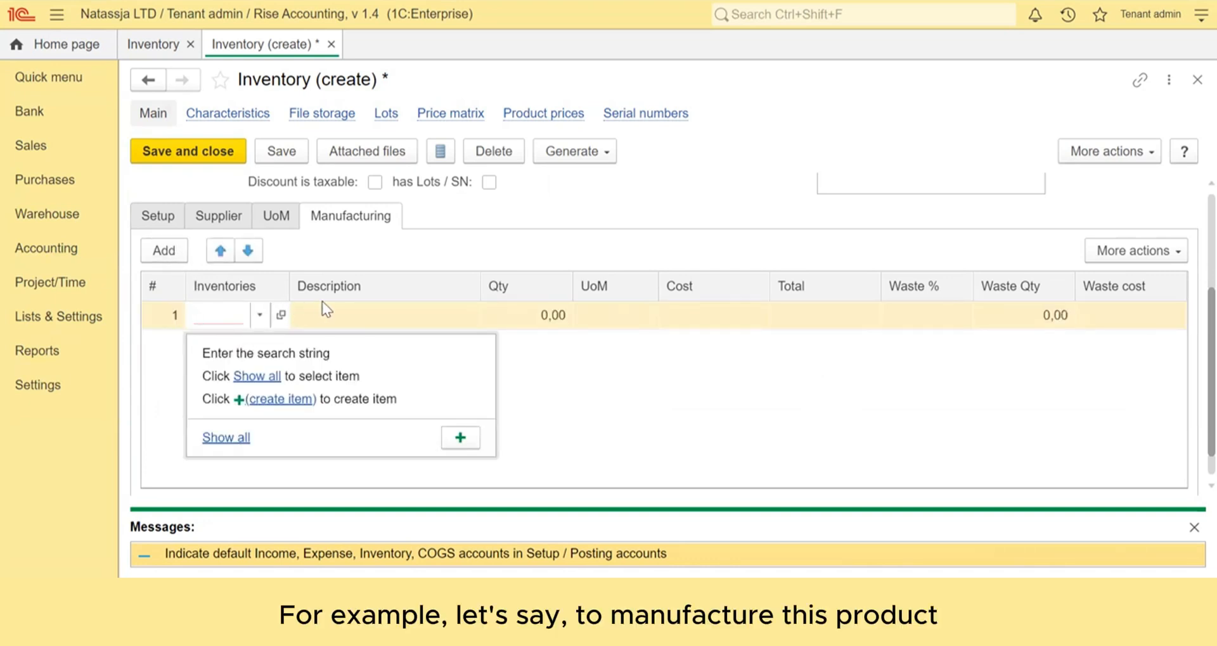
pyautogui.write('l')
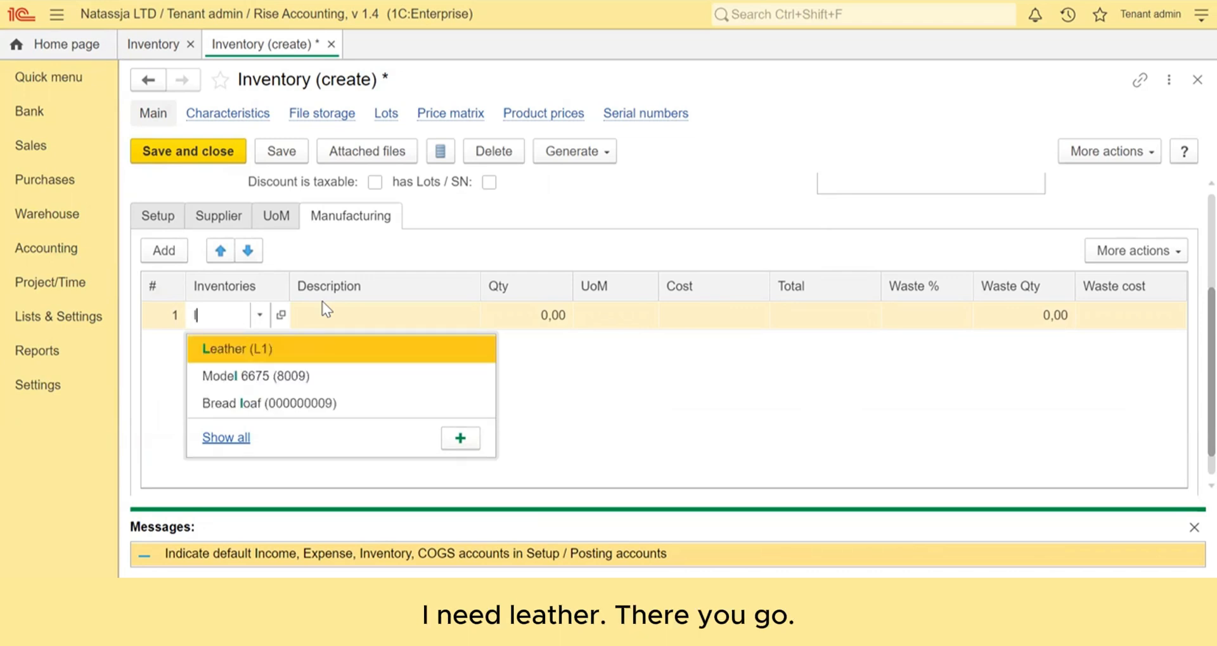
pyautogui.press('Return')
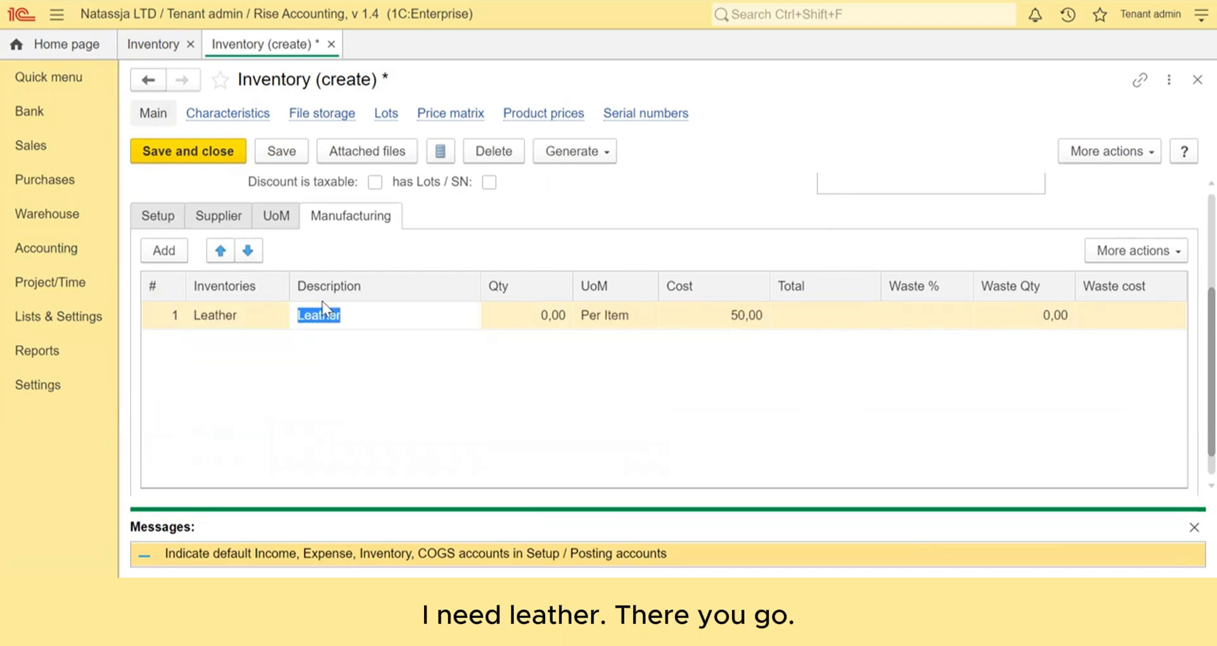
# Step: Set the Leather component's quantity to 3 and its waste percentage to 5
pyautogui.click(533, 313)
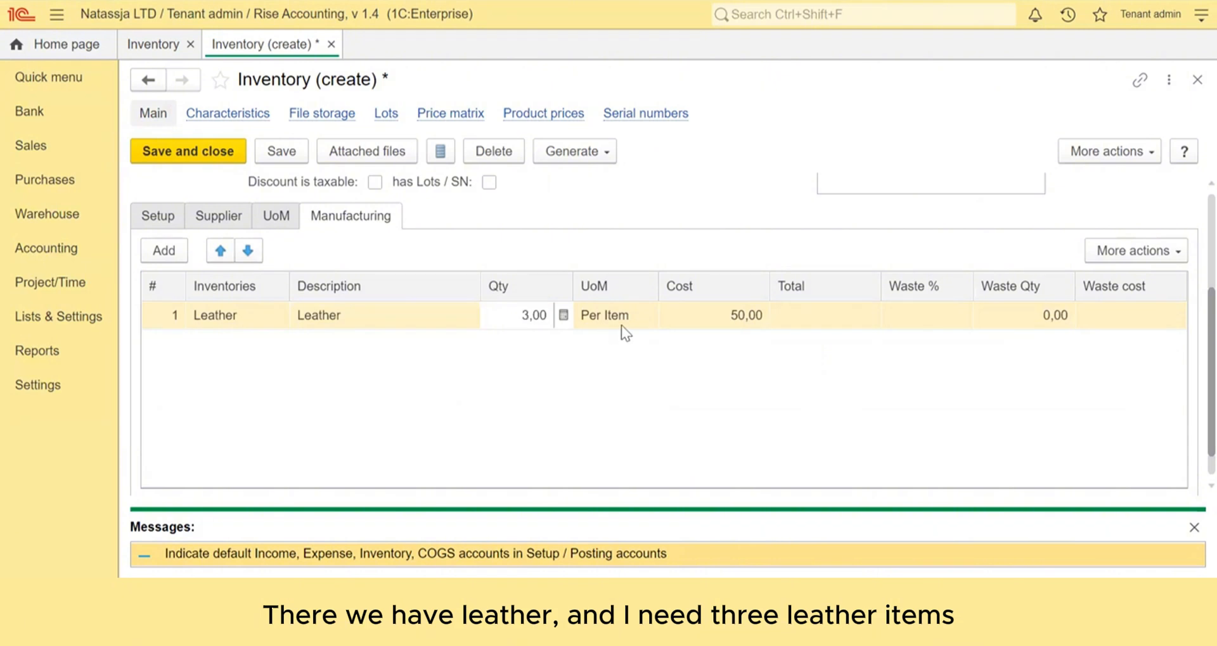
pyautogui.write('3')
pyautogui.click(905, 320)
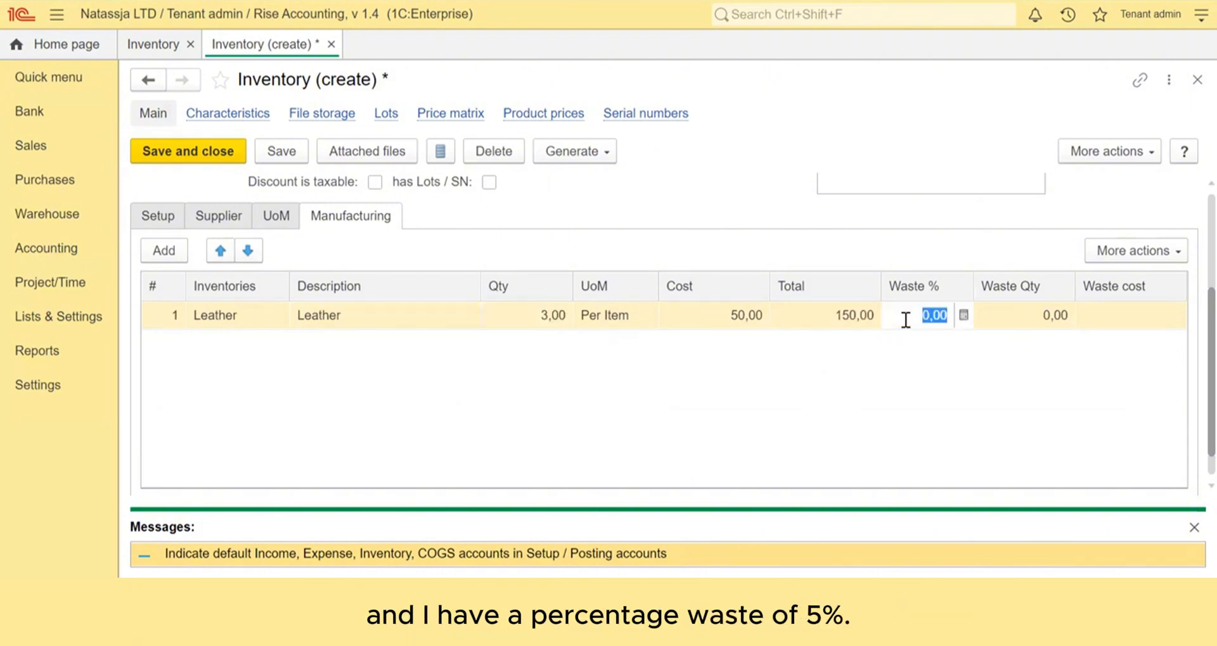
pyautogui.write('5')
pyautogui.press('Tab')
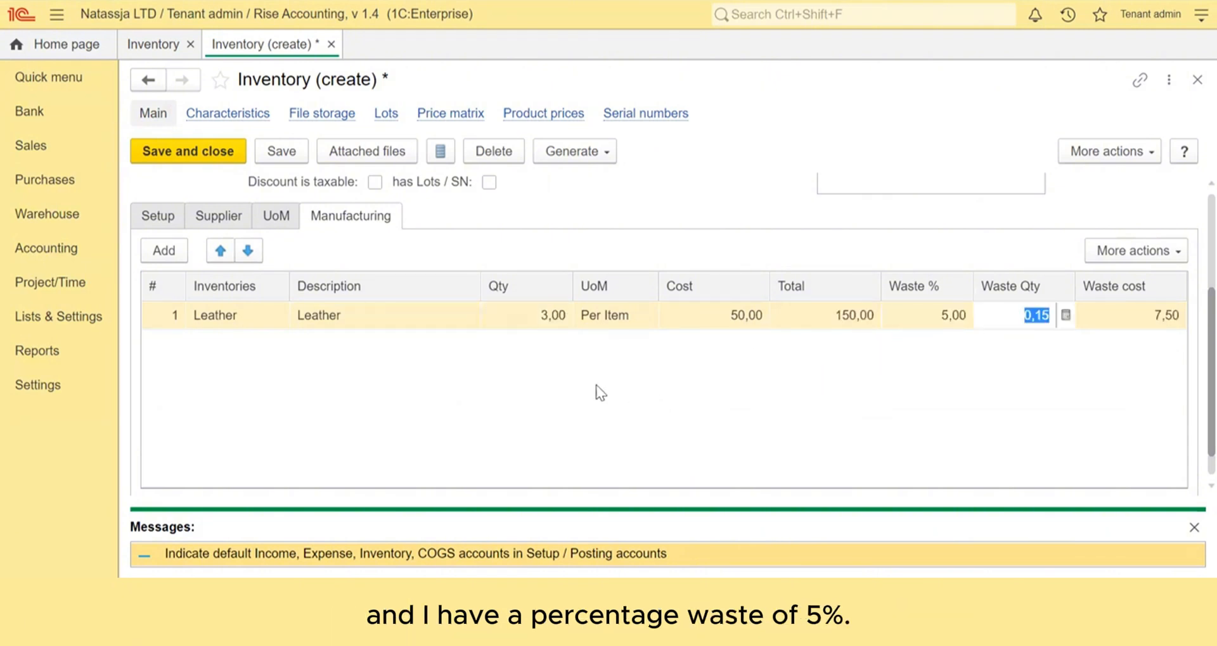
pyautogui.press('Escape')
# Step: Enable both residuals and labor for the manufactured item
pyautogui.scroll(3, 383, 371)
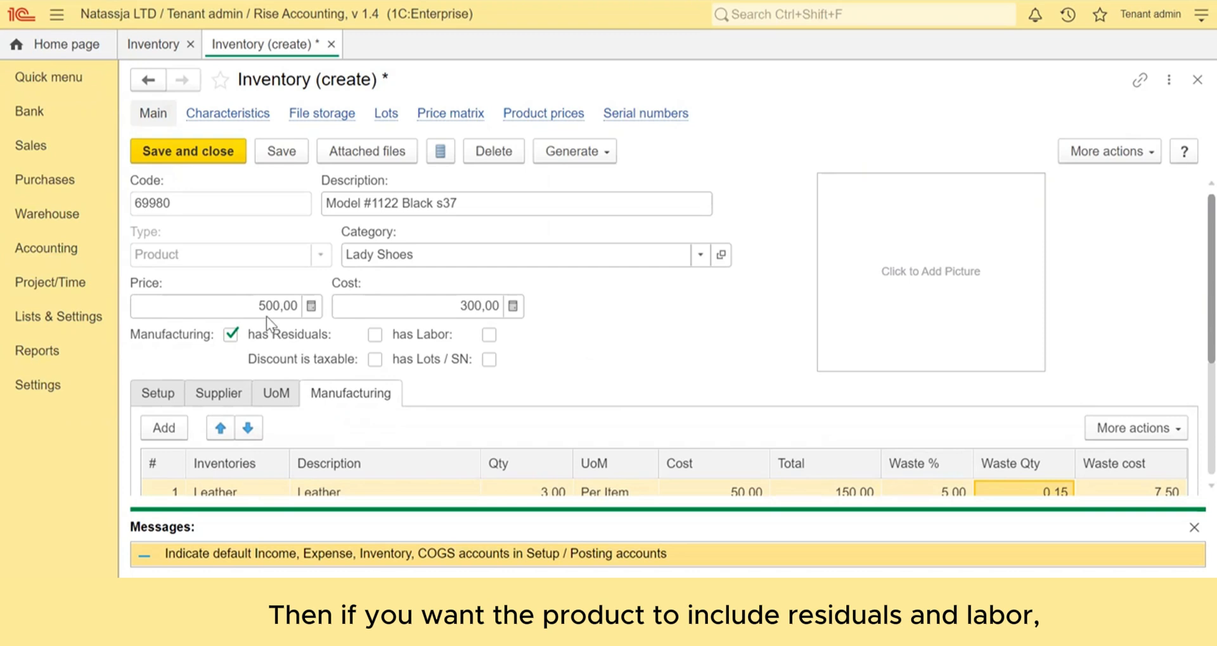
pyautogui.click(376, 334)
pyautogui.click(486, 335)
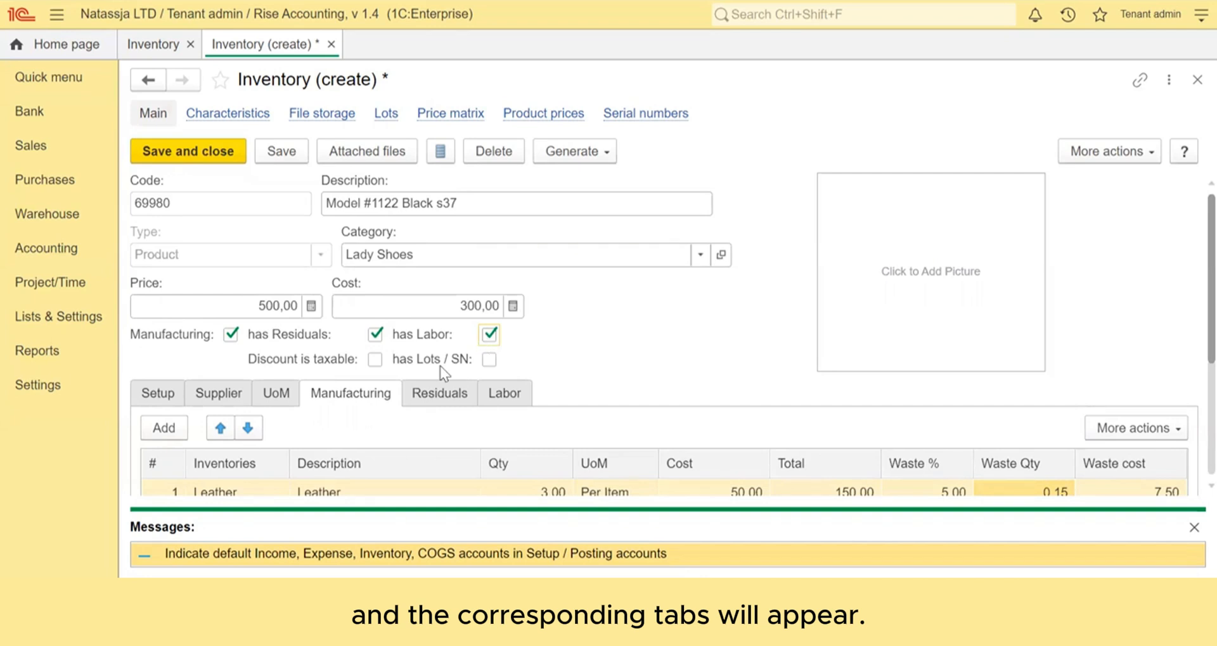
# Step: Add heels to the item's residuals with a quantity of 1
pyautogui.click(423, 401)
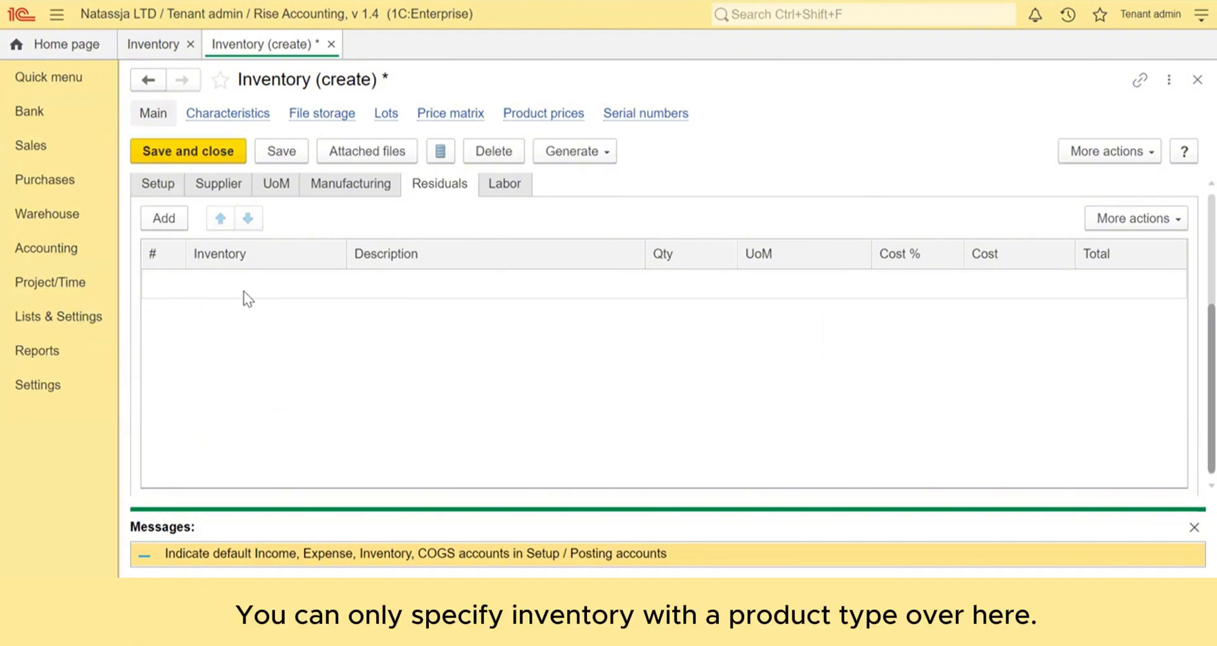
pyautogui.click(173, 223)
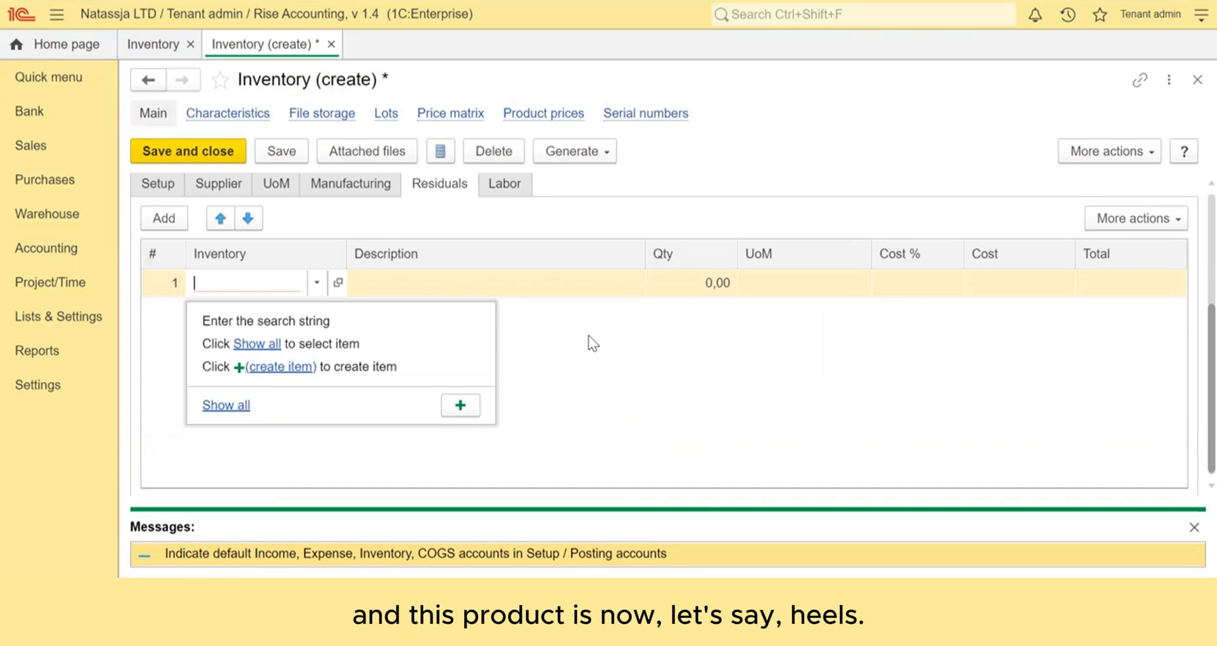
pyautogui.write('heel')
pyautogui.press('Return')
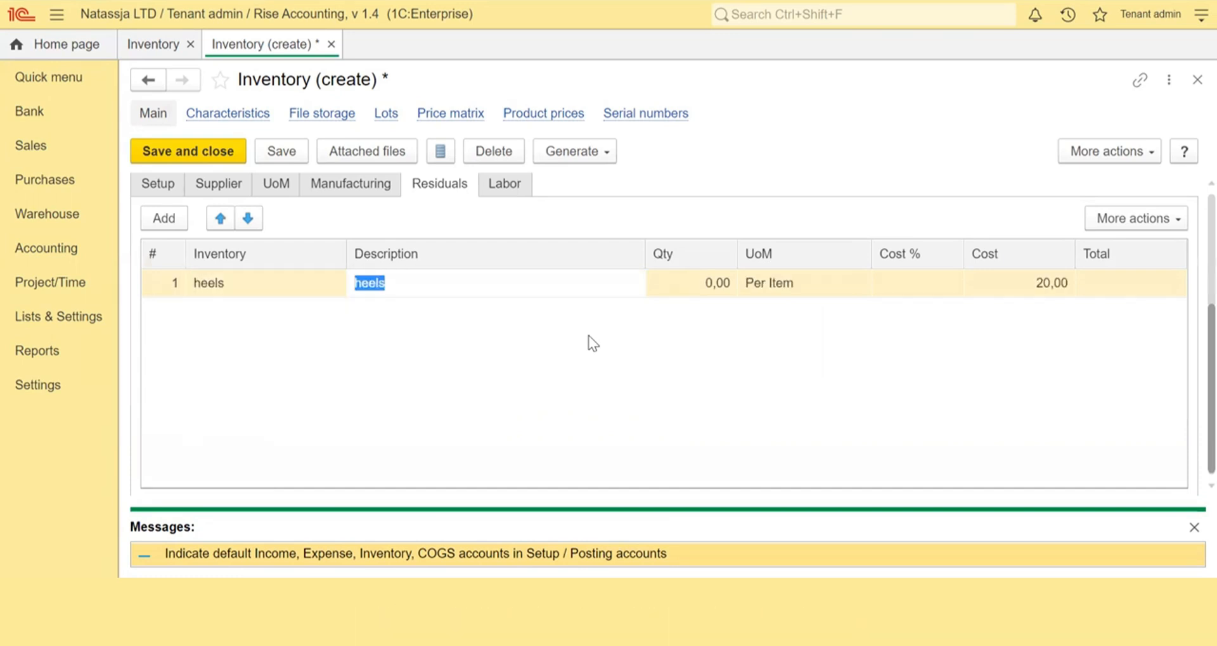
pyautogui.click(697, 285)
pyautogui.write('1')
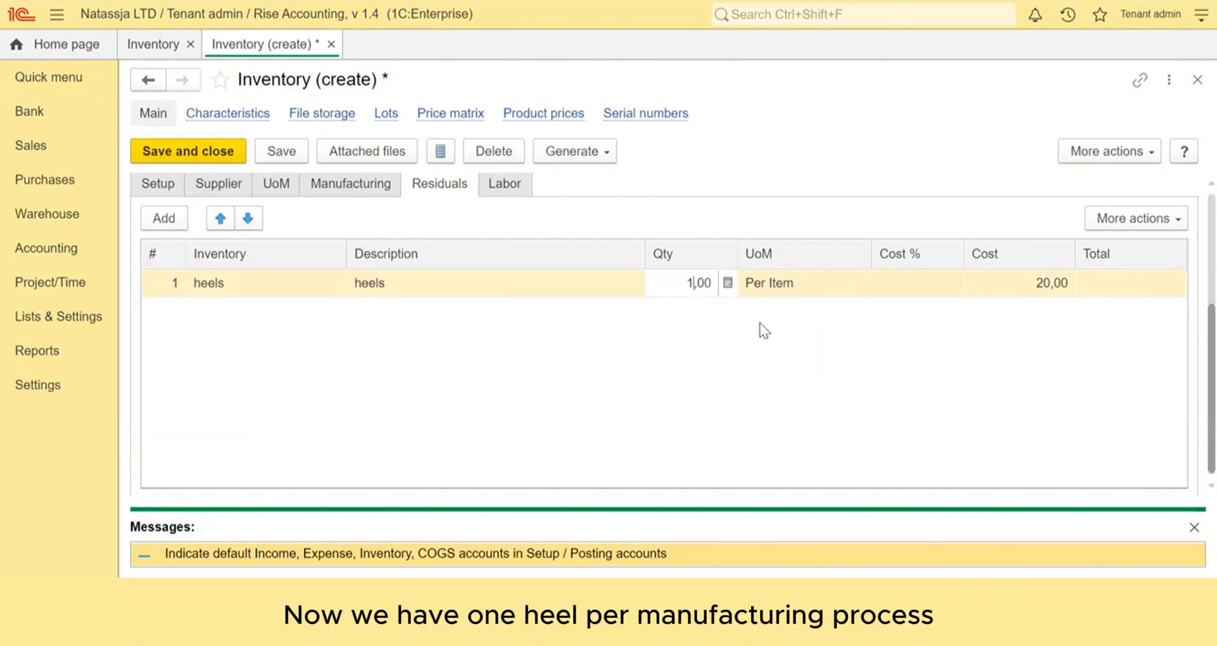
pyautogui.press('Return')
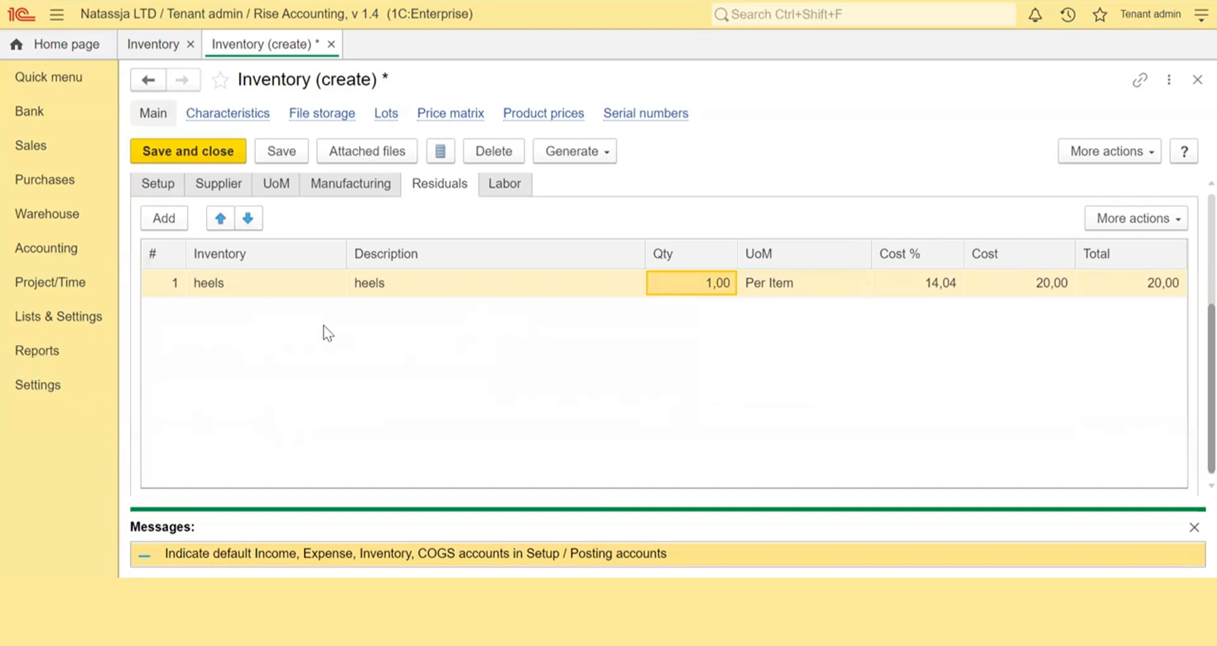
# Step: Add Gluing Services as a labor line for the manufactured item
pyautogui.click(499, 189)
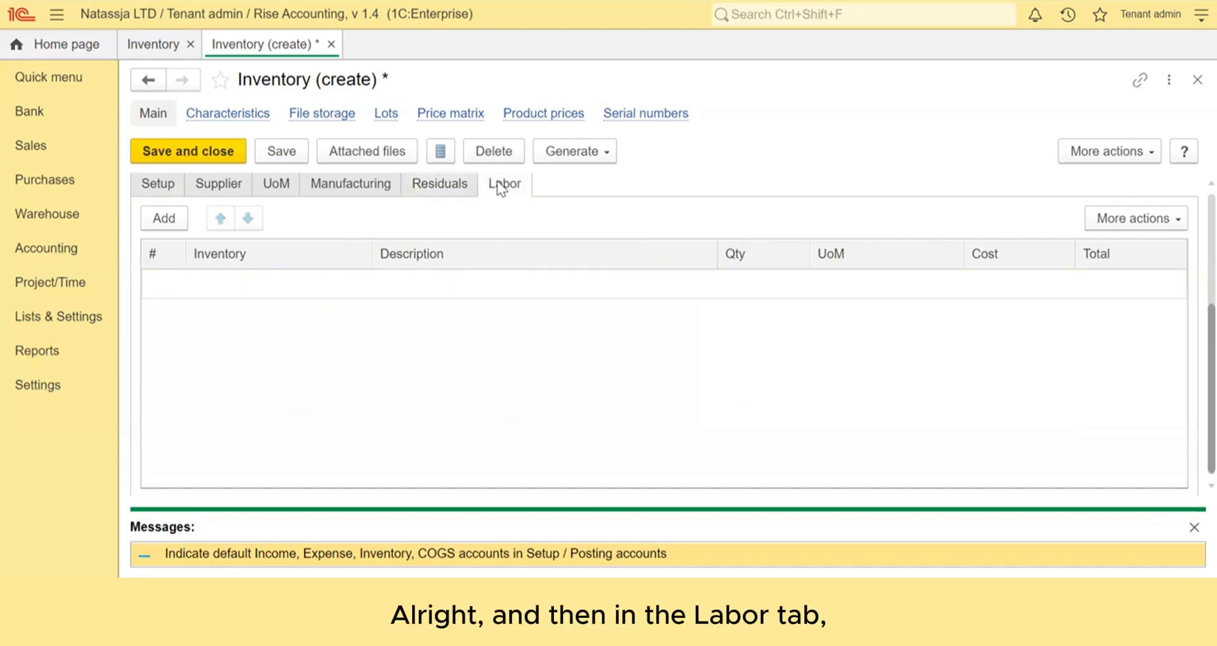
pyautogui.scroll(3, 466, 290)
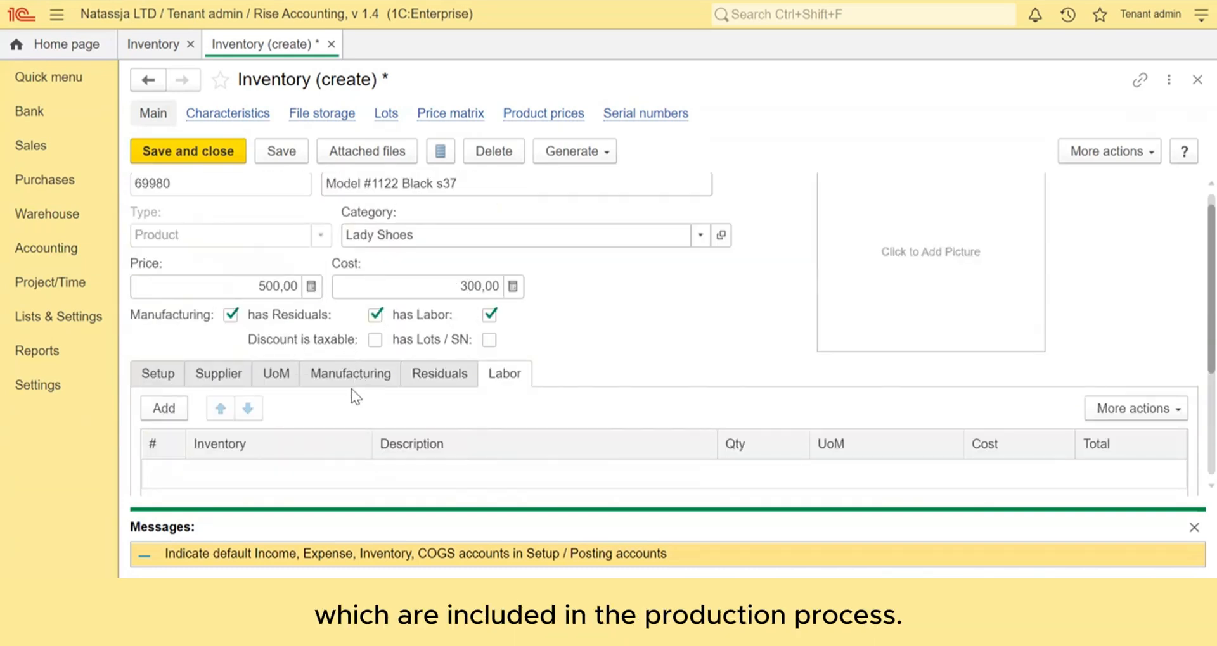
pyautogui.scroll(-2, 684, 416)
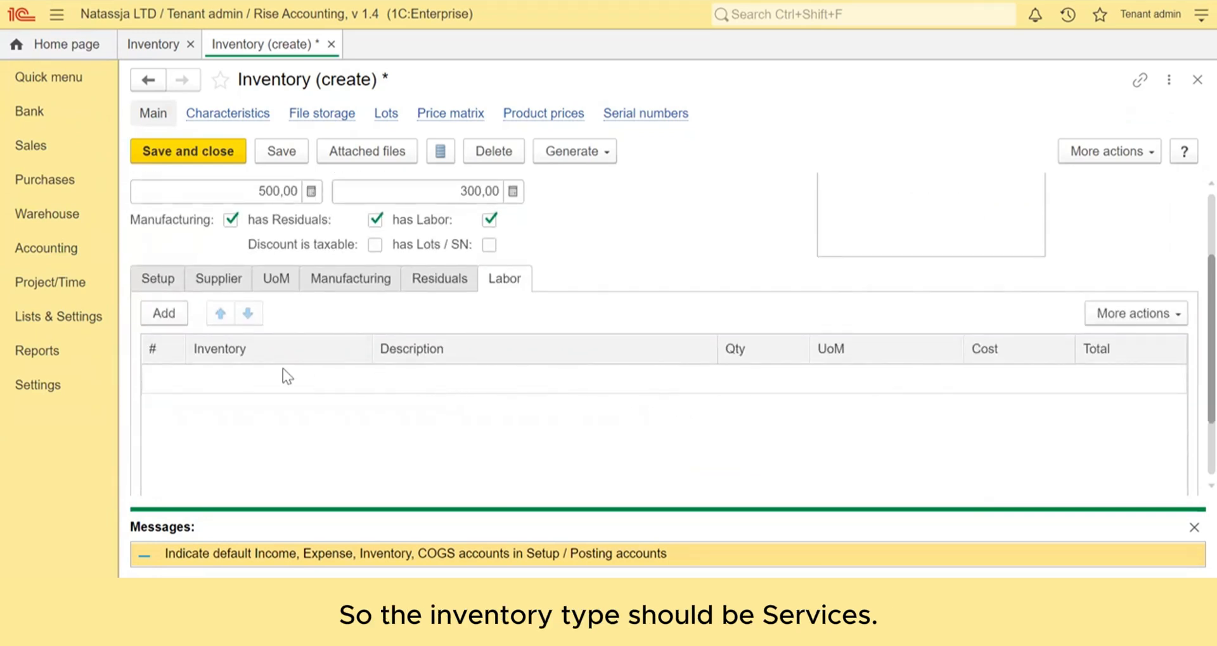
pyautogui.click(176, 316)
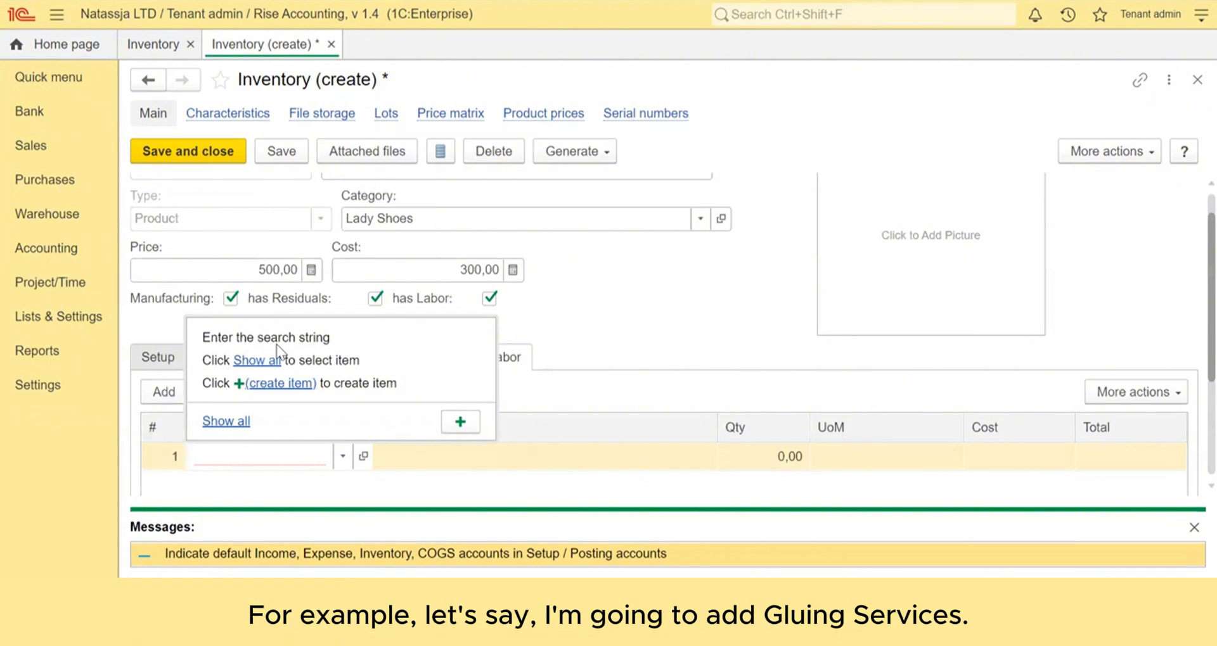
pyautogui.write('glui')
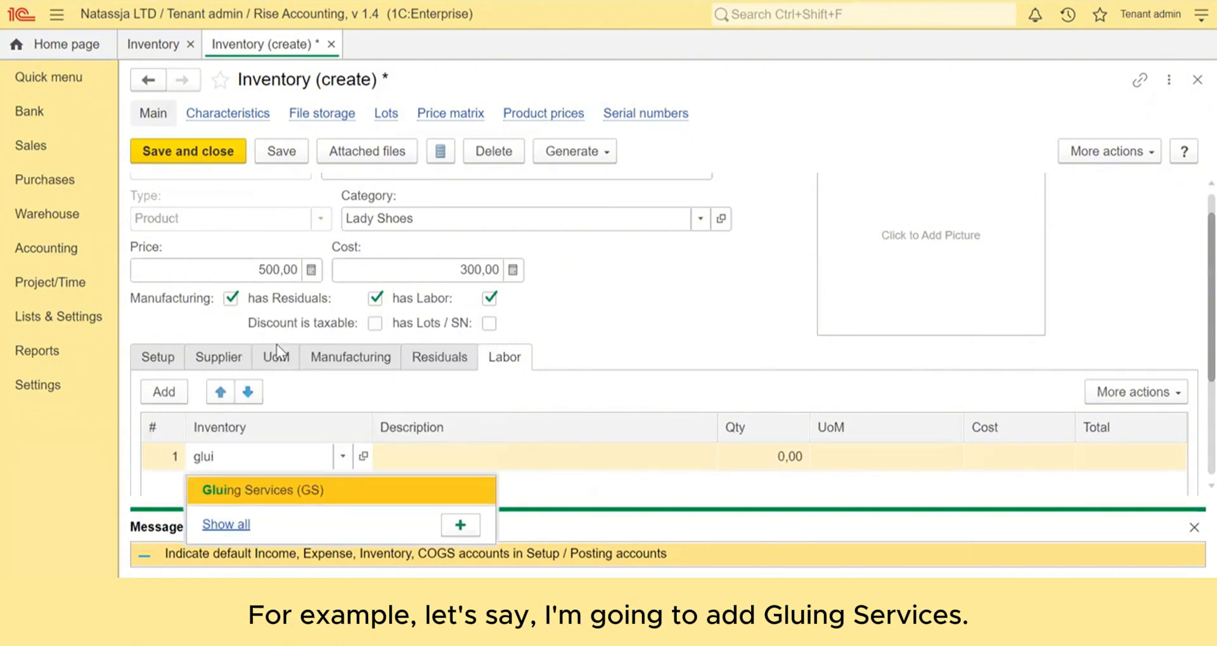
pyautogui.press('Return')
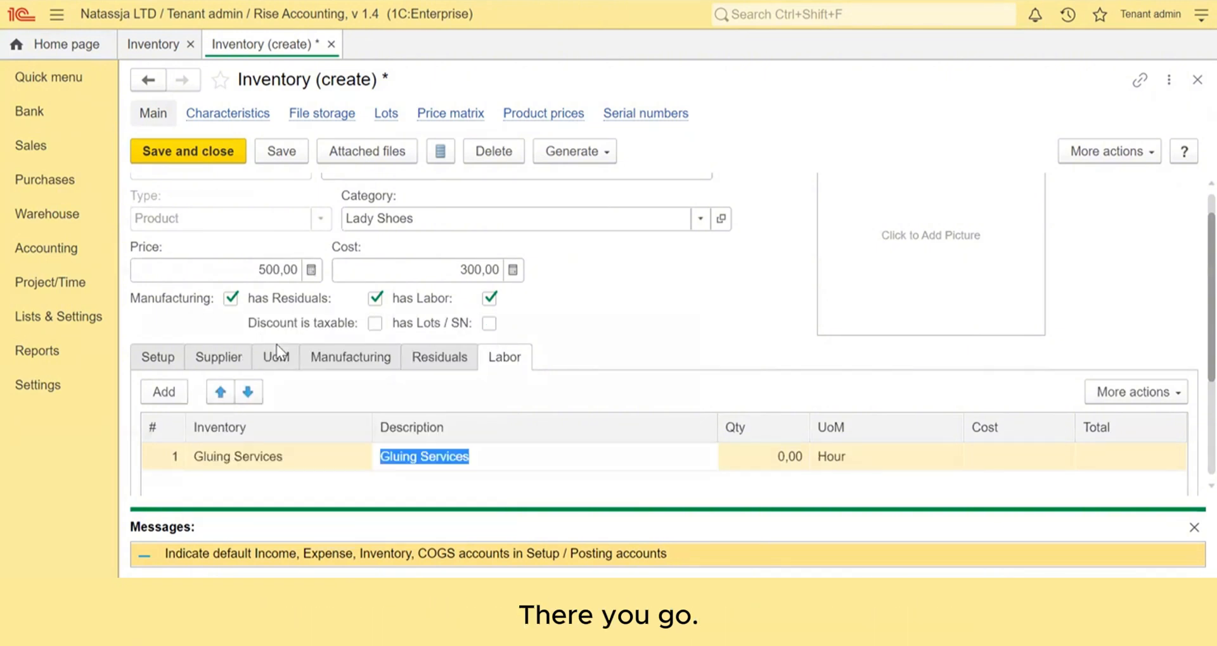
# Step: Set the Gluing Services labor quantity to 3 hours and its cost to 20 per hour
pyautogui.click(1194, 528)
pyautogui.click(769, 466)
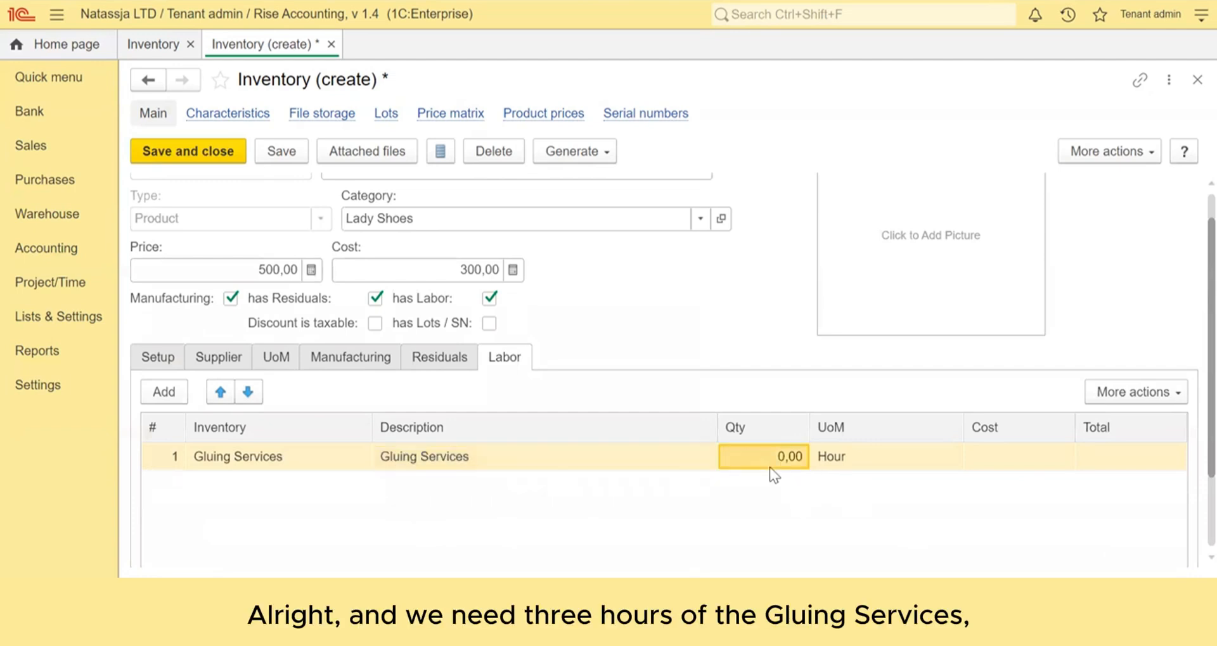
pyautogui.write('3')
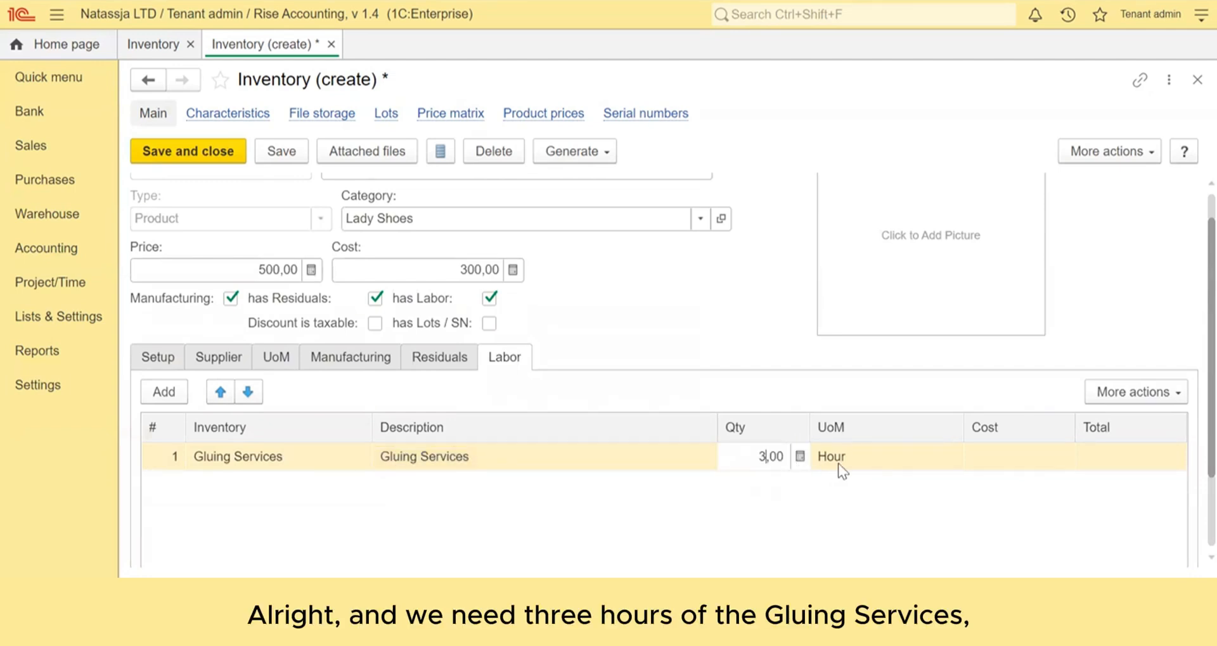
pyautogui.click(985, 462)
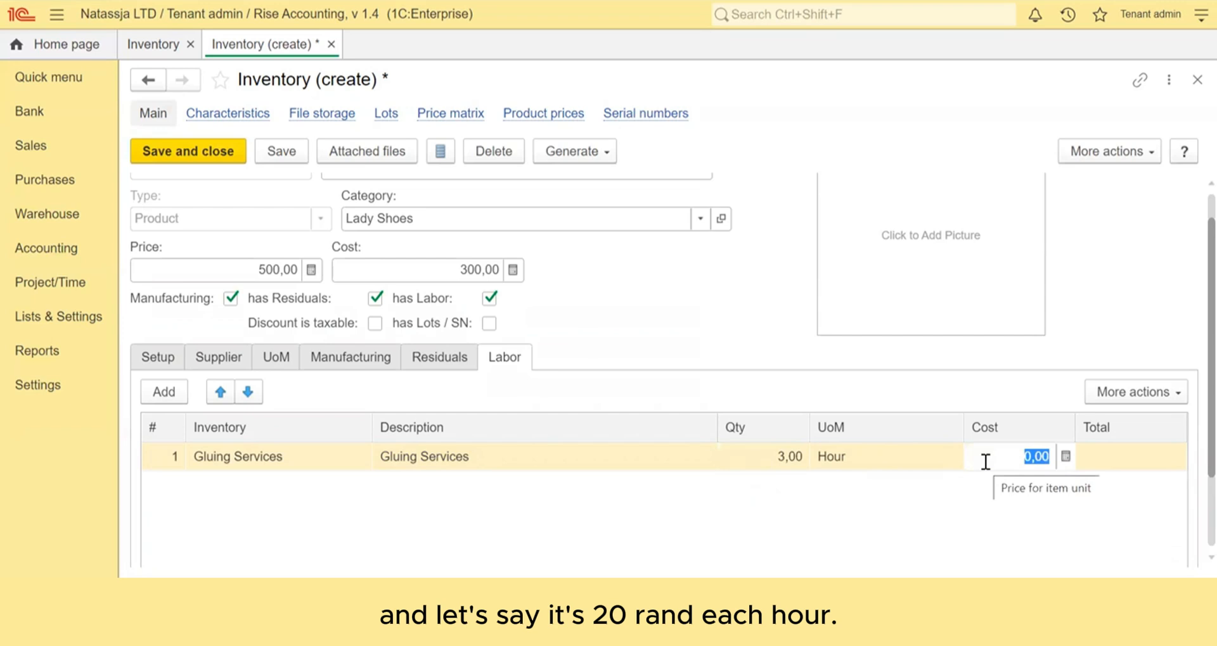
pyautogui.write('20')
pyautogui.press('Return')
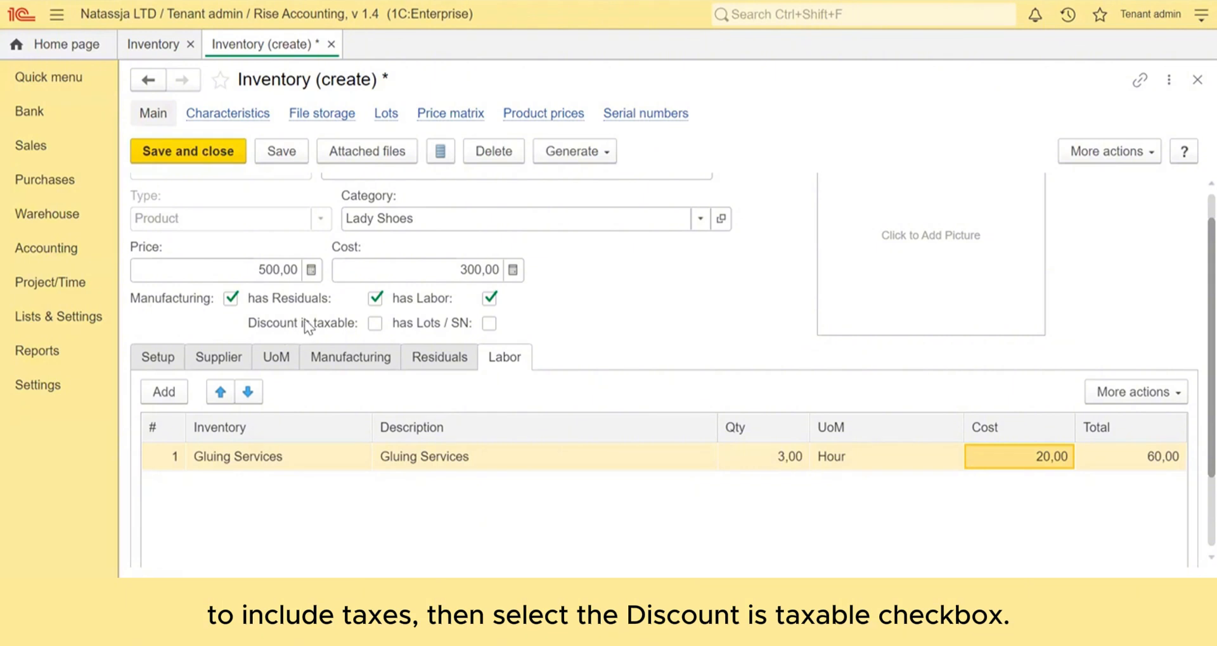
# Step: Make the item's discount taxable, enable lots / serial numbers for it, and show the lot and serial number settings
pyautogui.click(374, 324)
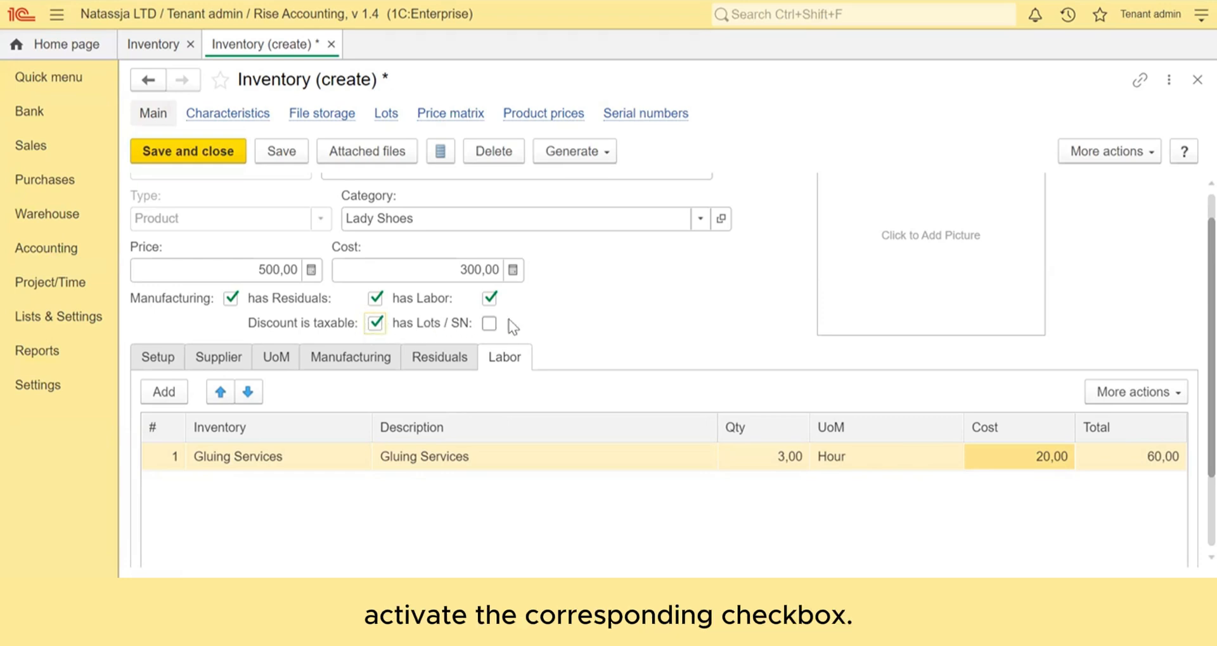
pyautogui.click(488, 324)
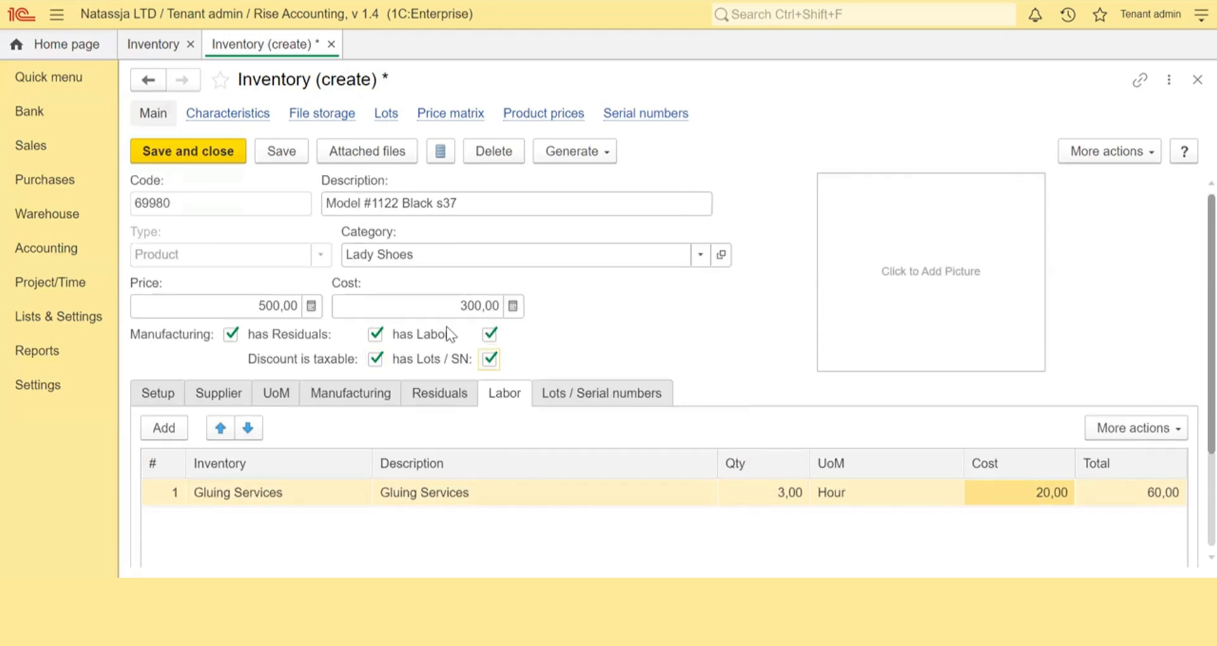
pyautogui.click(605, 395)
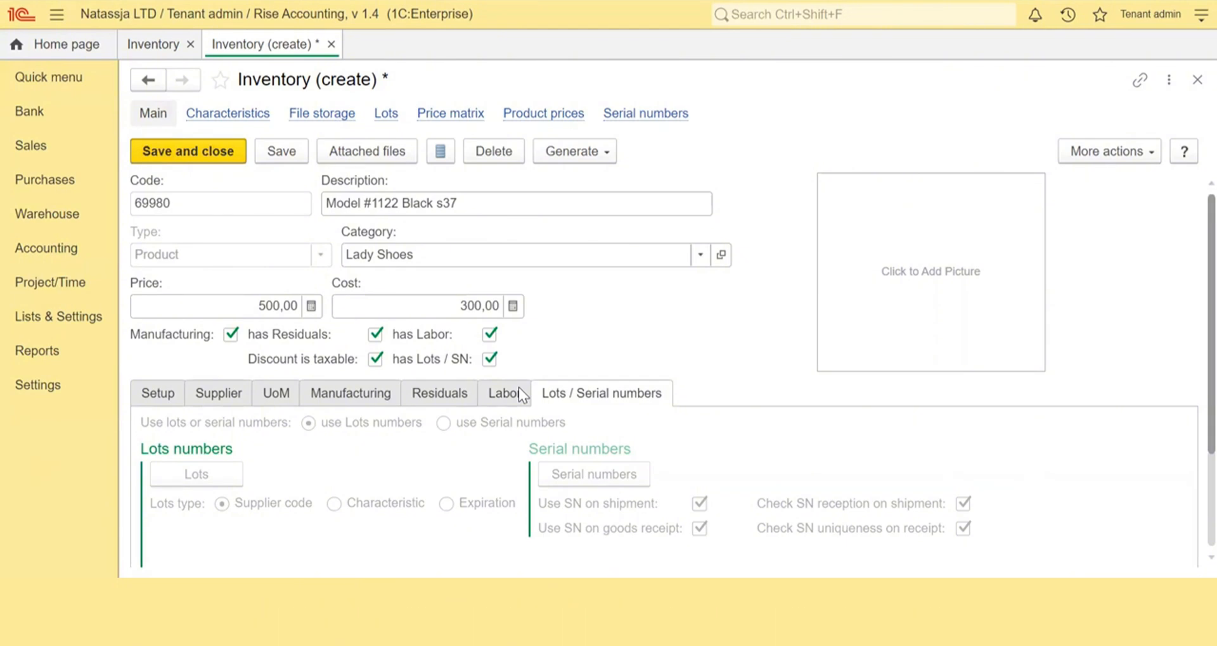
# Step: Save and close the new item, and reopen Model #1122 Black s37 at its lot and serial number settings
pyautogui.hotkey('ctrl', 'Return')
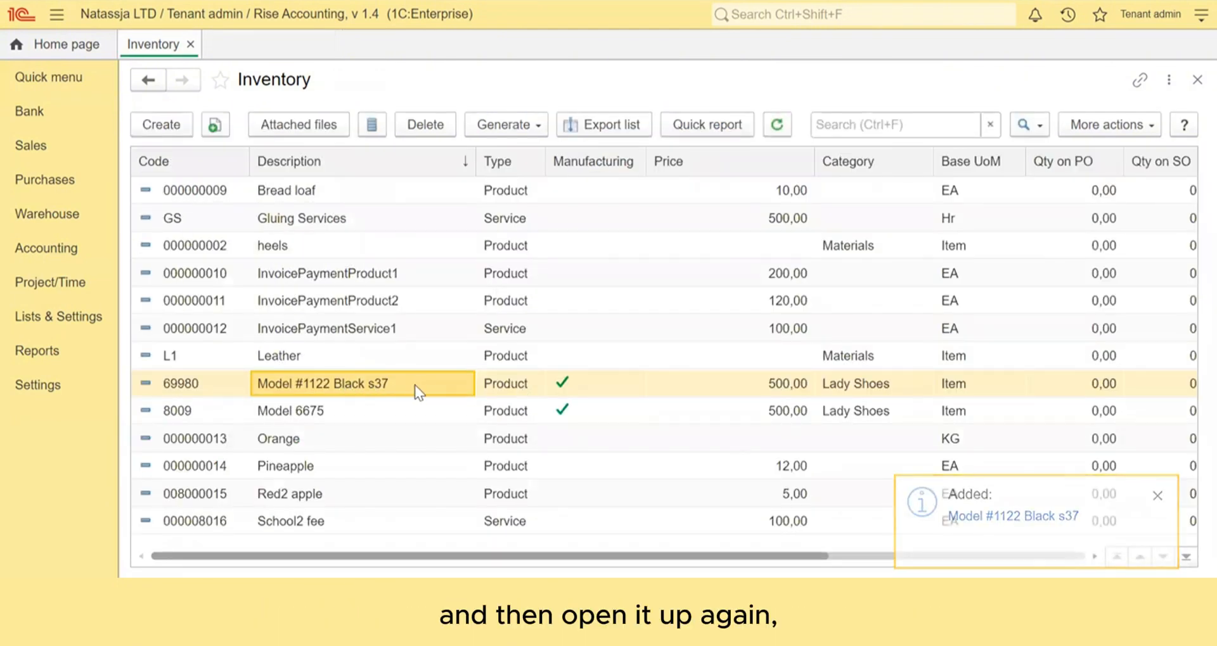
pyautogui.doubleClick(423, 386)
pyautogui.click(743, 397)
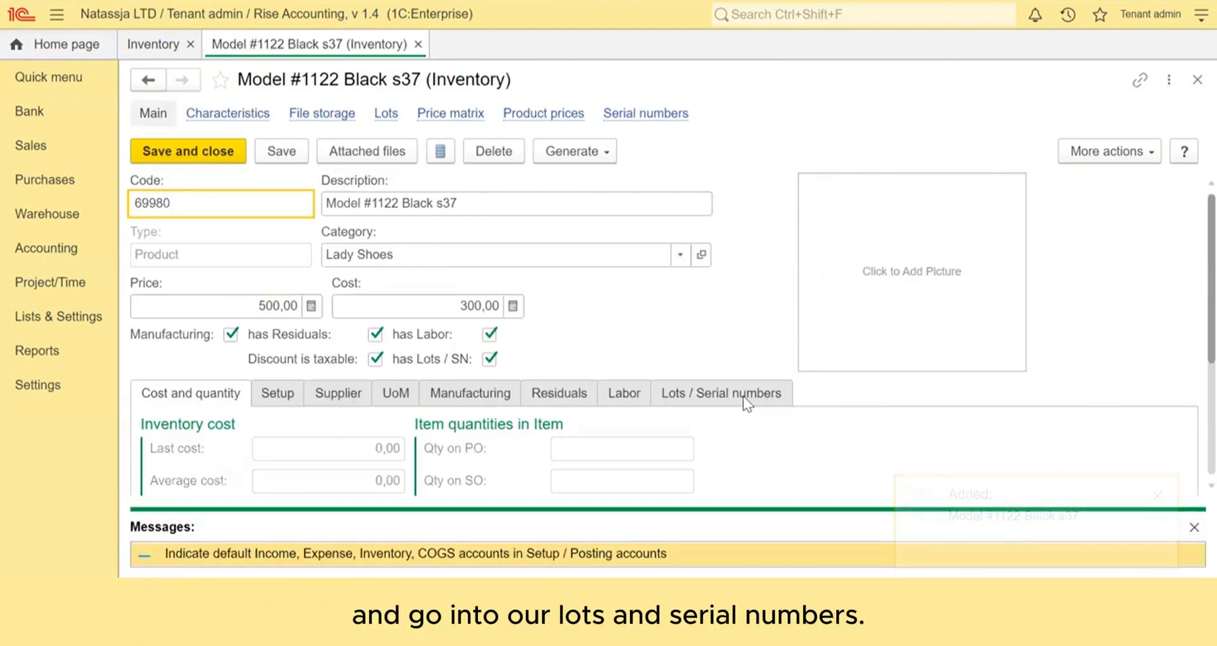
pyautogui.click(1194, 528)
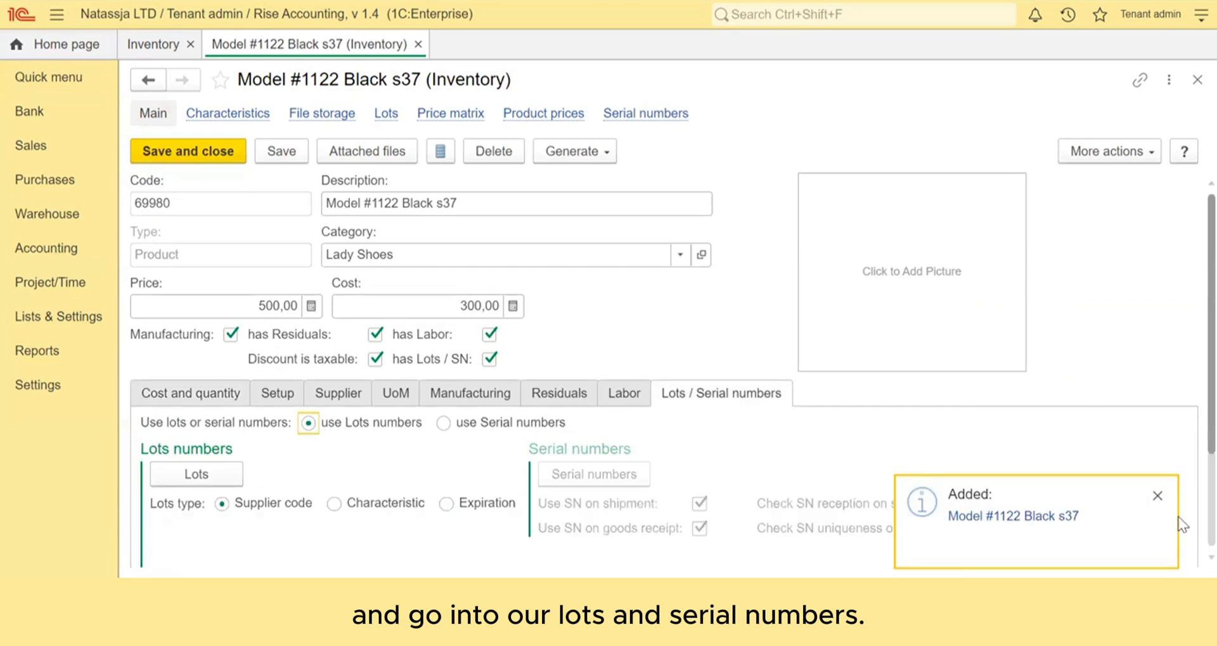
# Step: Try serial number tracking for the item and switch back to using lots numbers
pyautogui.scroll(-2, 762, 491)
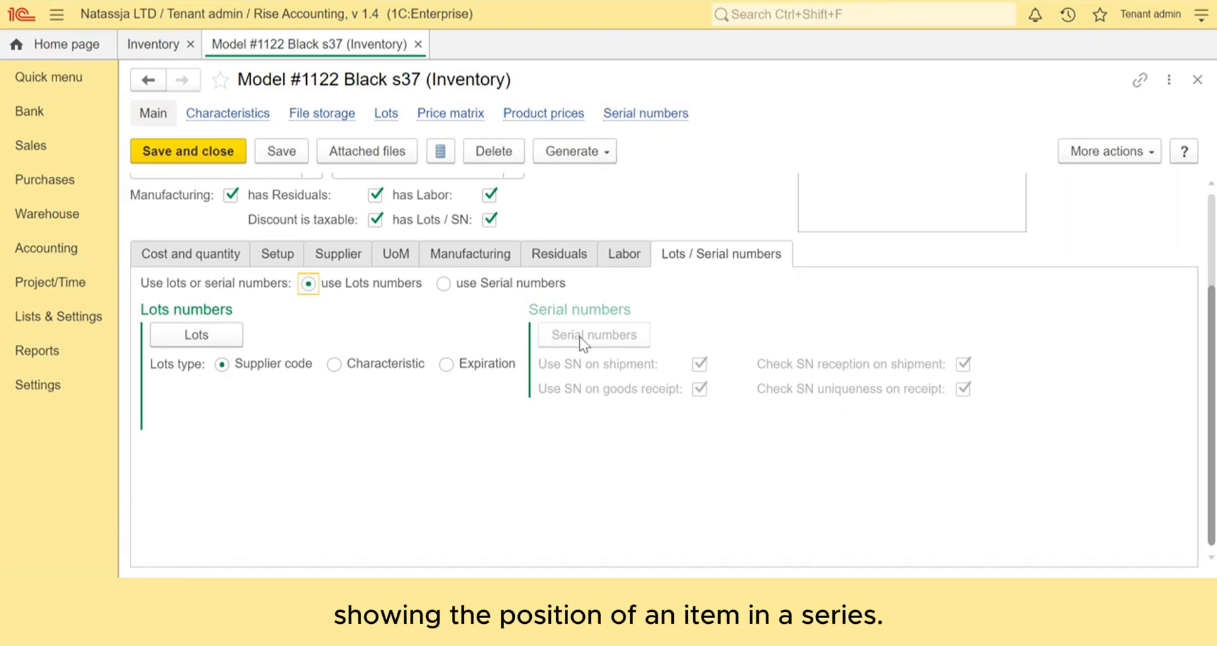
pyautogui.click(444, 284)
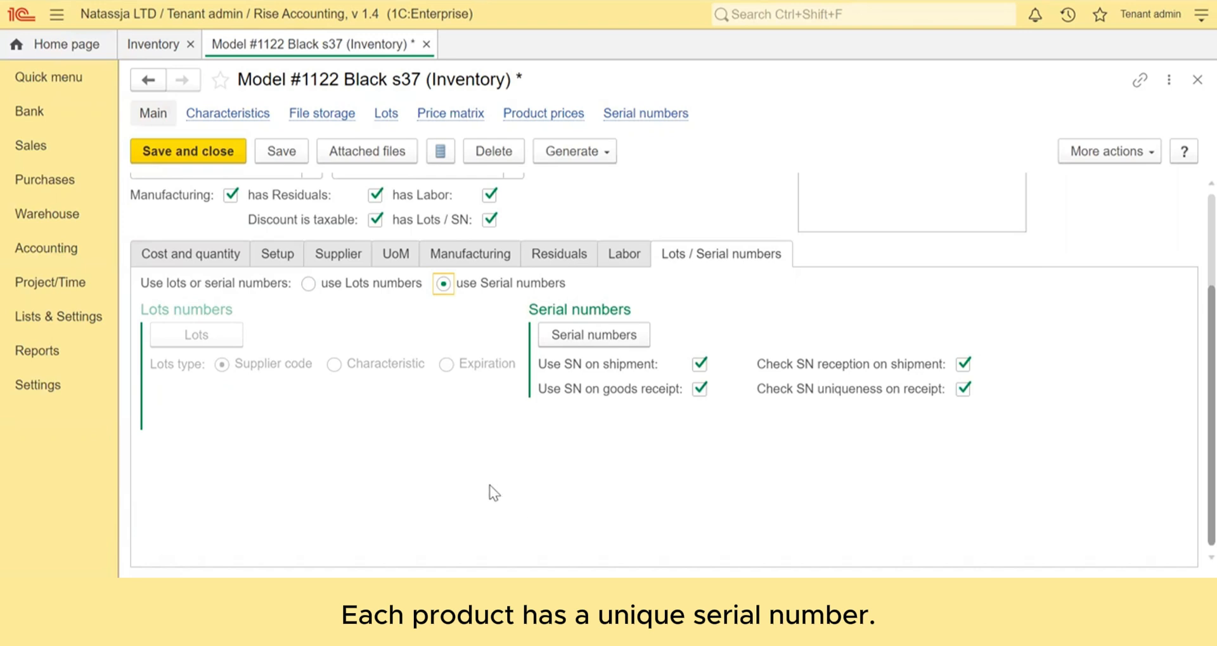
pyautogui.click(308, 283)
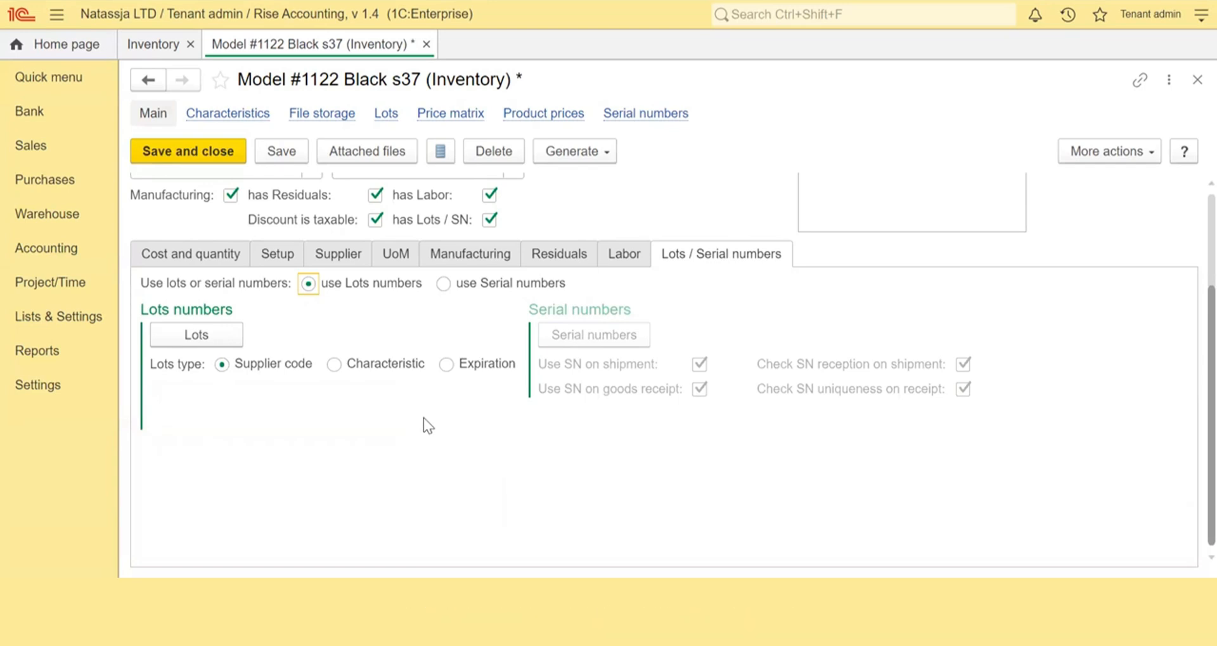
# Step: Save the item and add the image th.jpg from the Desktop as its picture
pyautogui.scroll(1, 418, 398)
pyautogui.scroll(3, 418, 398)
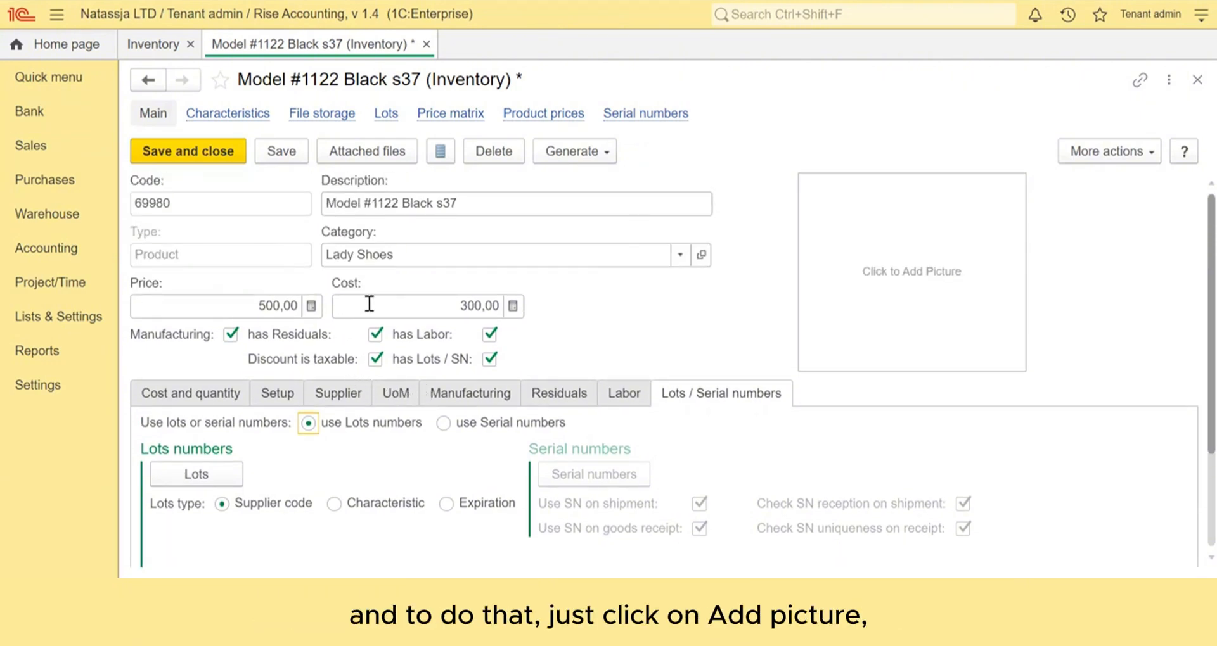
pyautogui.click(872, 277)
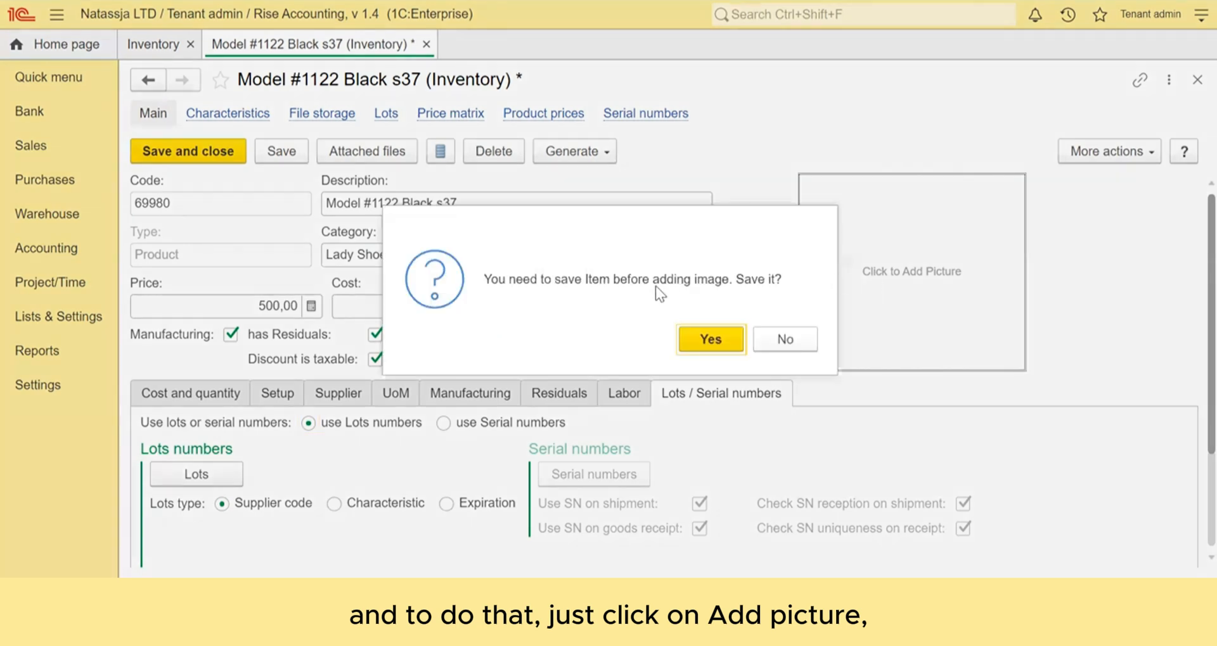
pyautogui.click(685, 337)
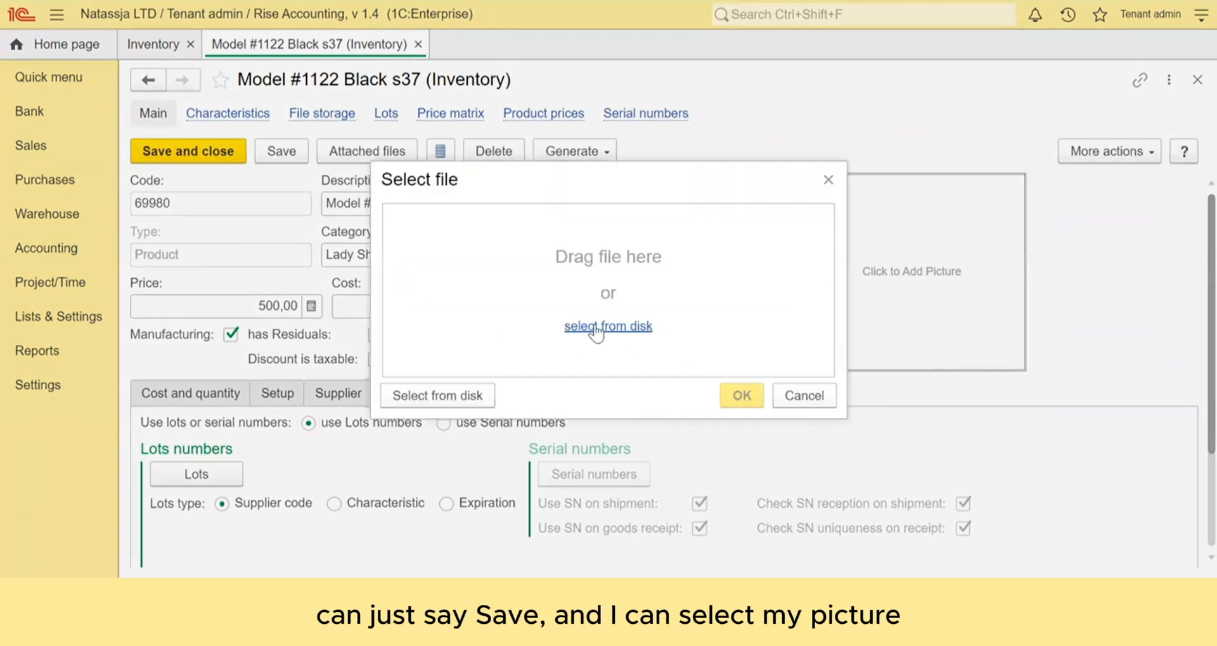
pyautogui.click(594, 327)
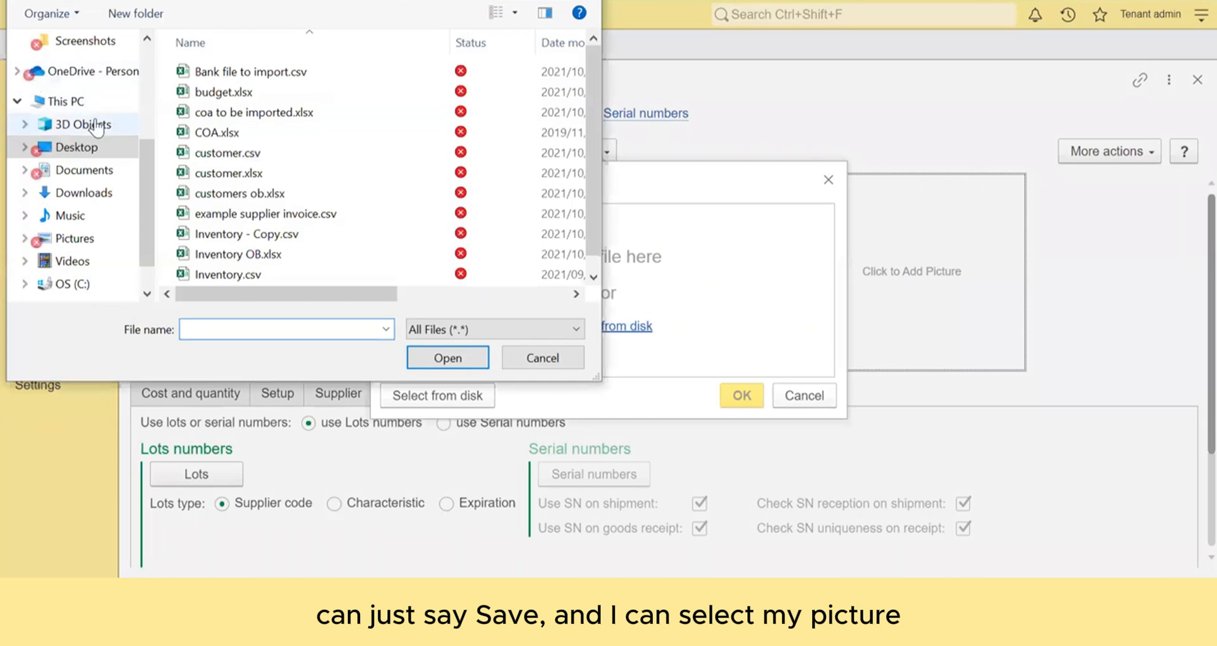
pyautogui.scroll(3, 76, 127)
pyautogui.click(82, 79)
pyautogui.scroll(-2, 302, 210)
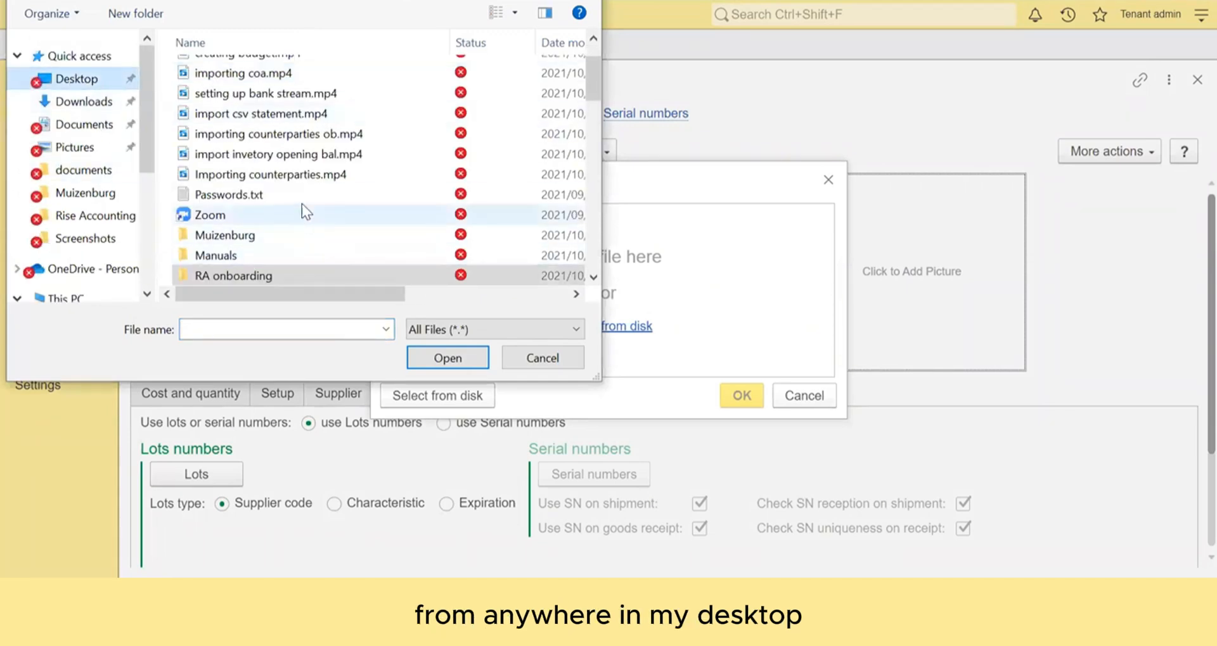
pyautogui.scroll(2, 305, 196)
pyautogui.click(232, 75)
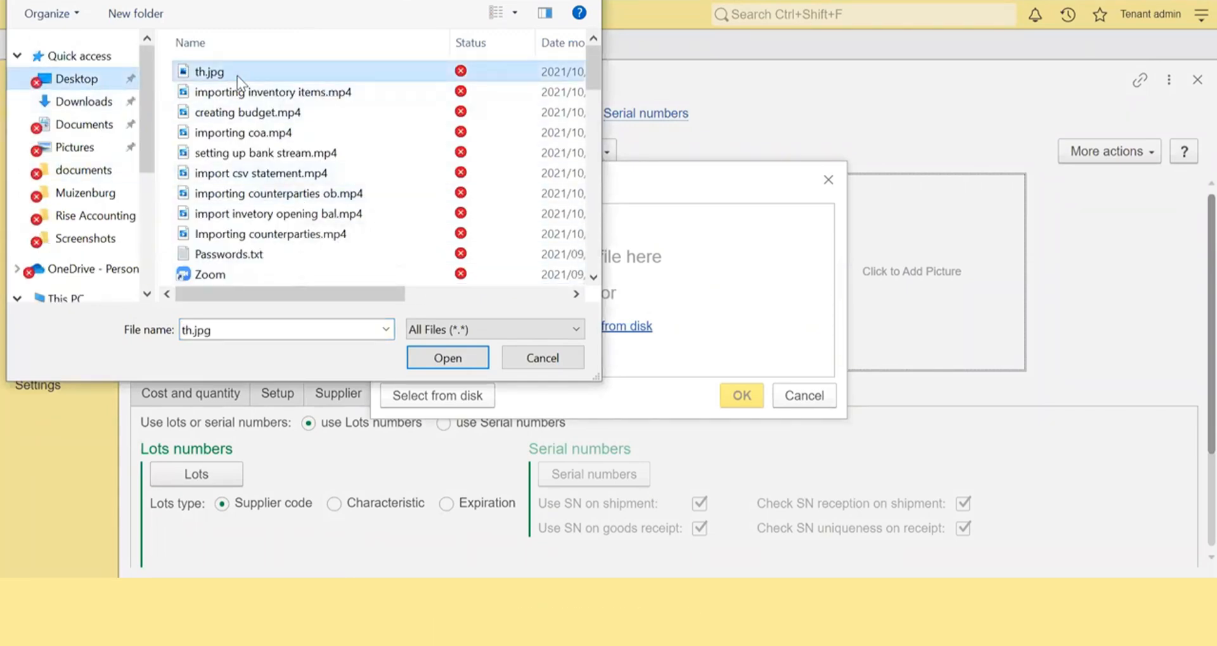
pyautogui.doubleClick(235, 75)
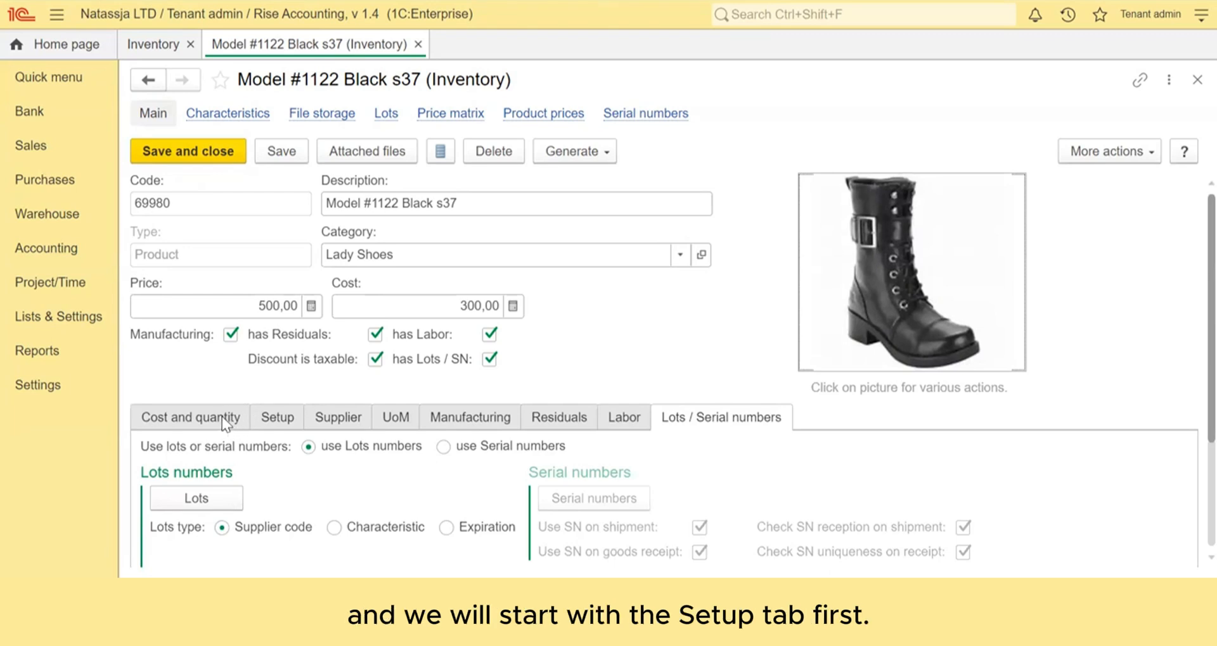
# Step: Examine the item's setup details, including its costing method, posting accounts, reorder point, UPC and VAT codes
pyautogui.click(278, 420)
pyautogui.scroll(-3, 767, 490)
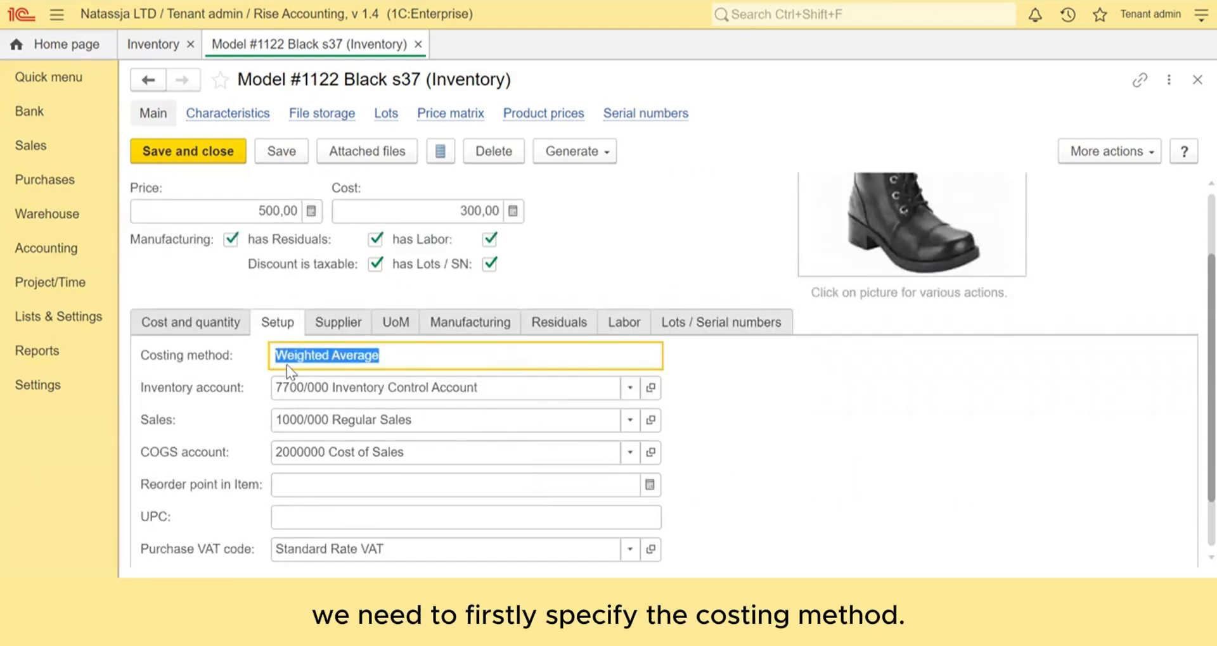
pyautogui.click(493, 362)
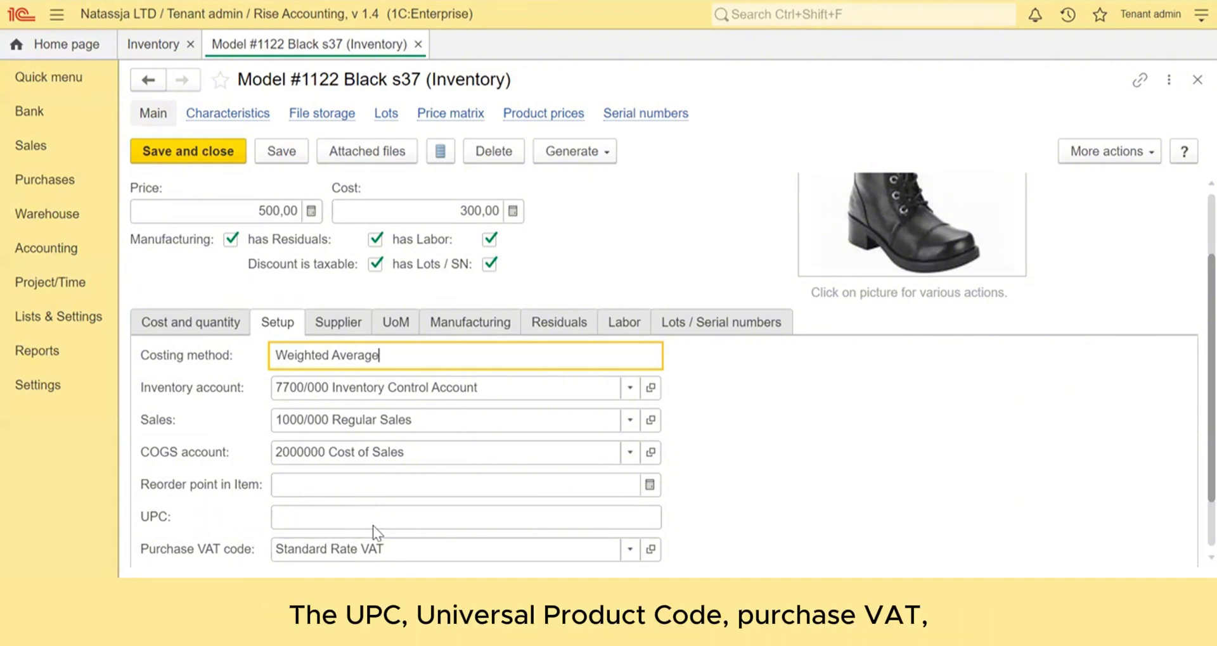
pyautogui.scroll(-1, 253, 532)
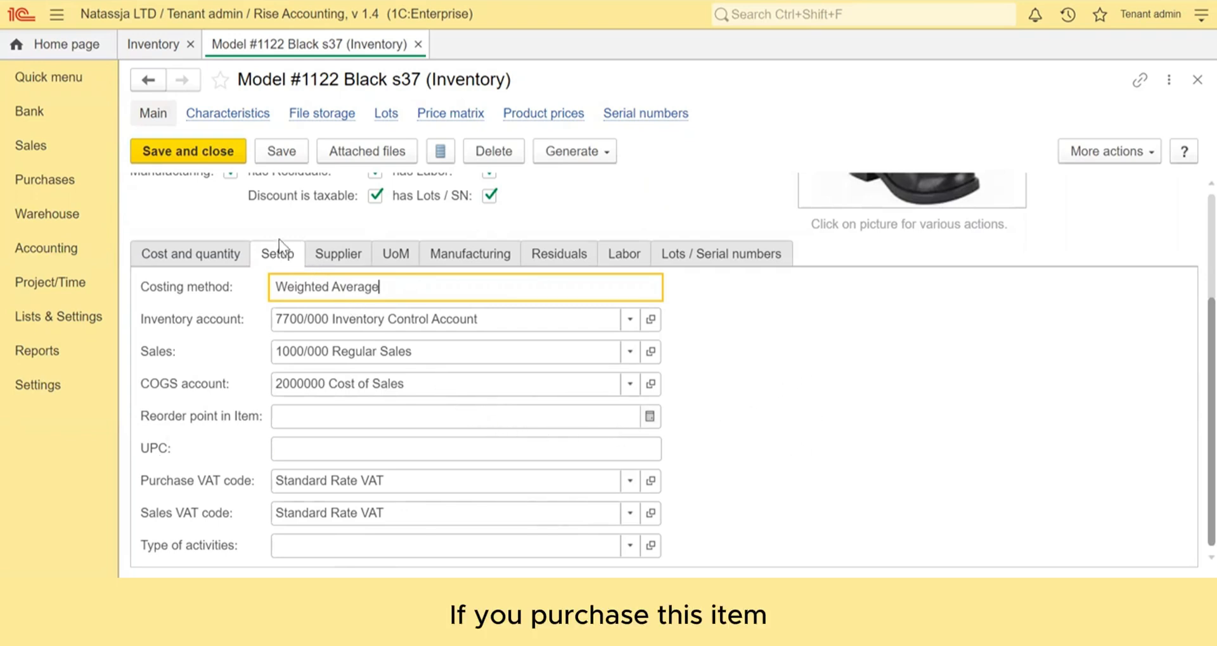
# Step: Set Demo Company as the item's preferred supplier
pyautogui.click(338, 257)
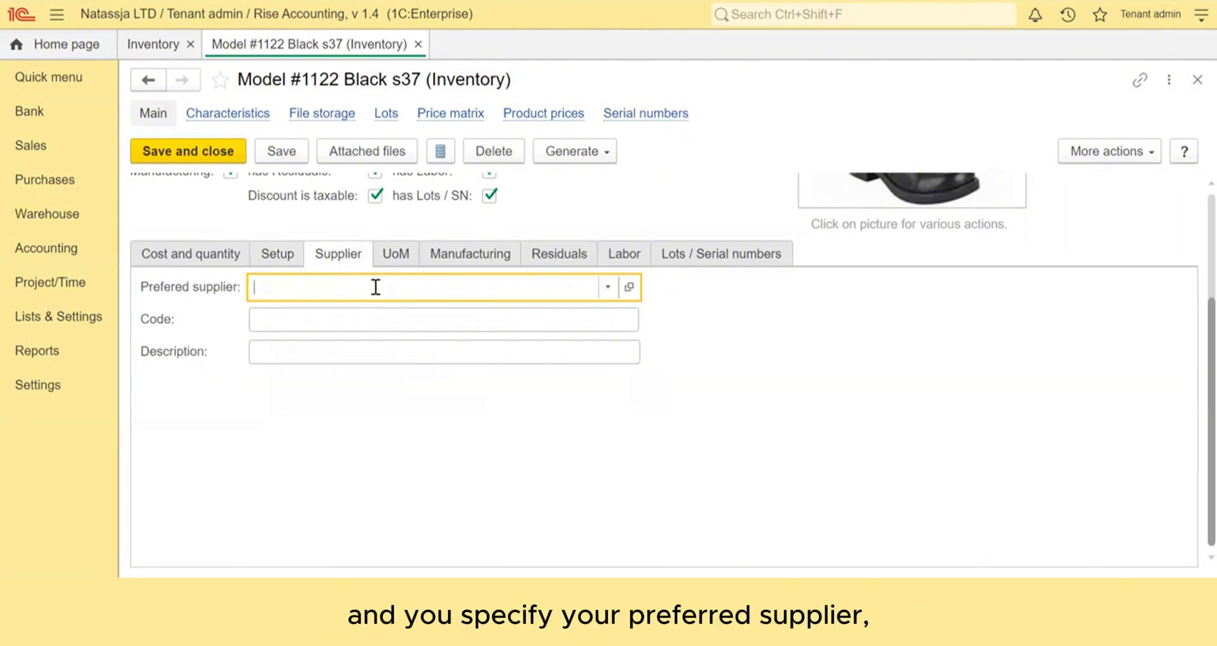
pyautogui.write('de')
pyautogui.press('Return')
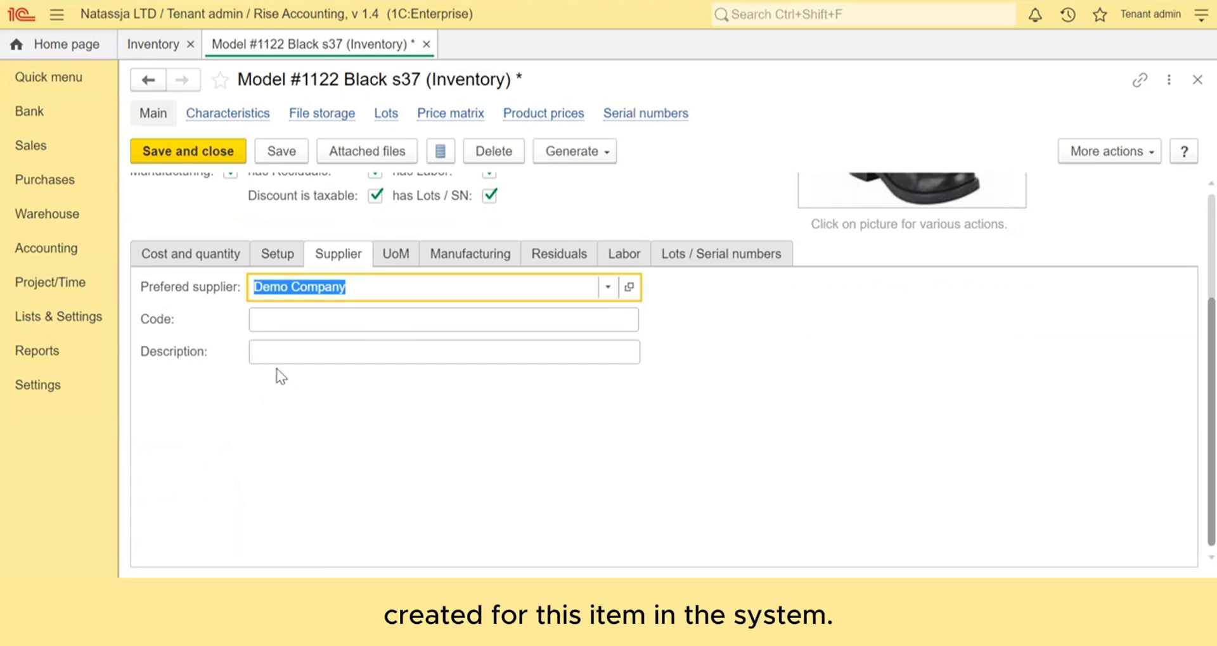
# Step: Change the item's unit of measure set to Pairs
pyautogui.click(396, 254)
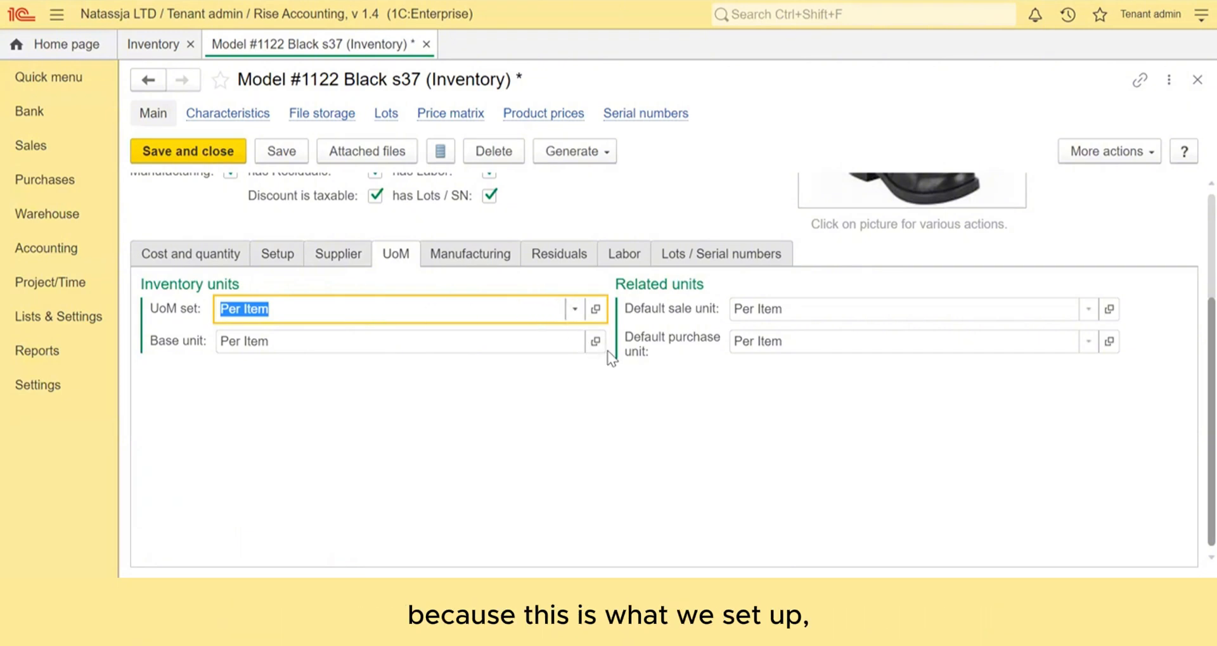
pyautogui.click(569, 308)
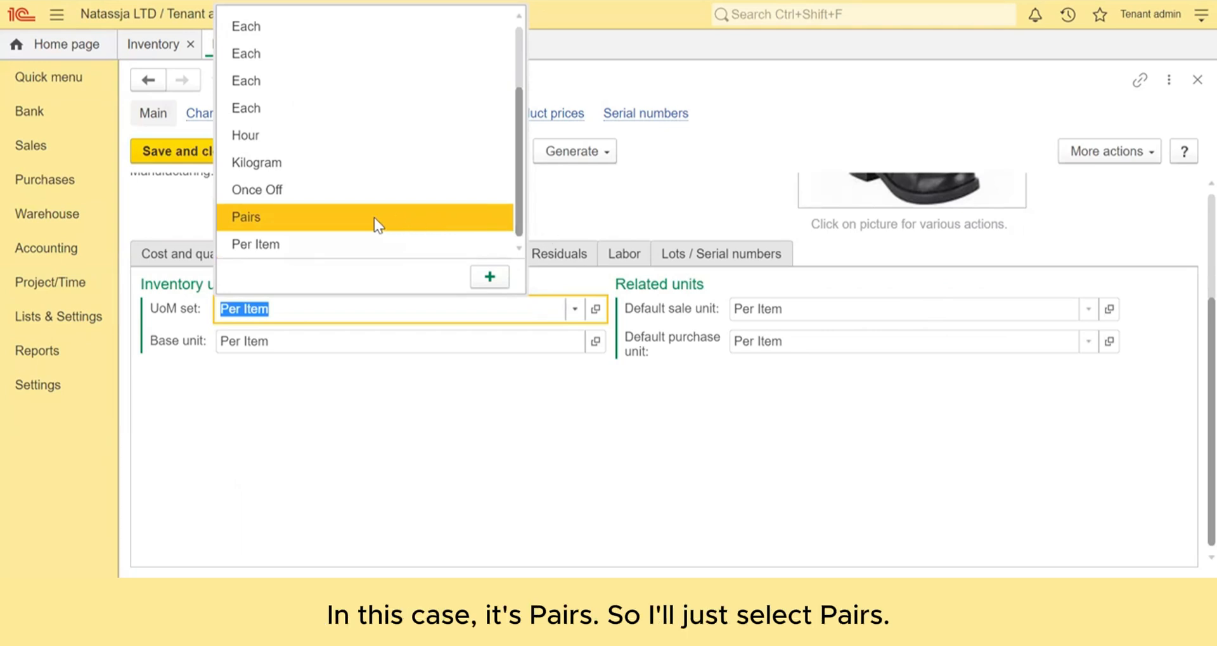
pyautogui.click(263, 221)
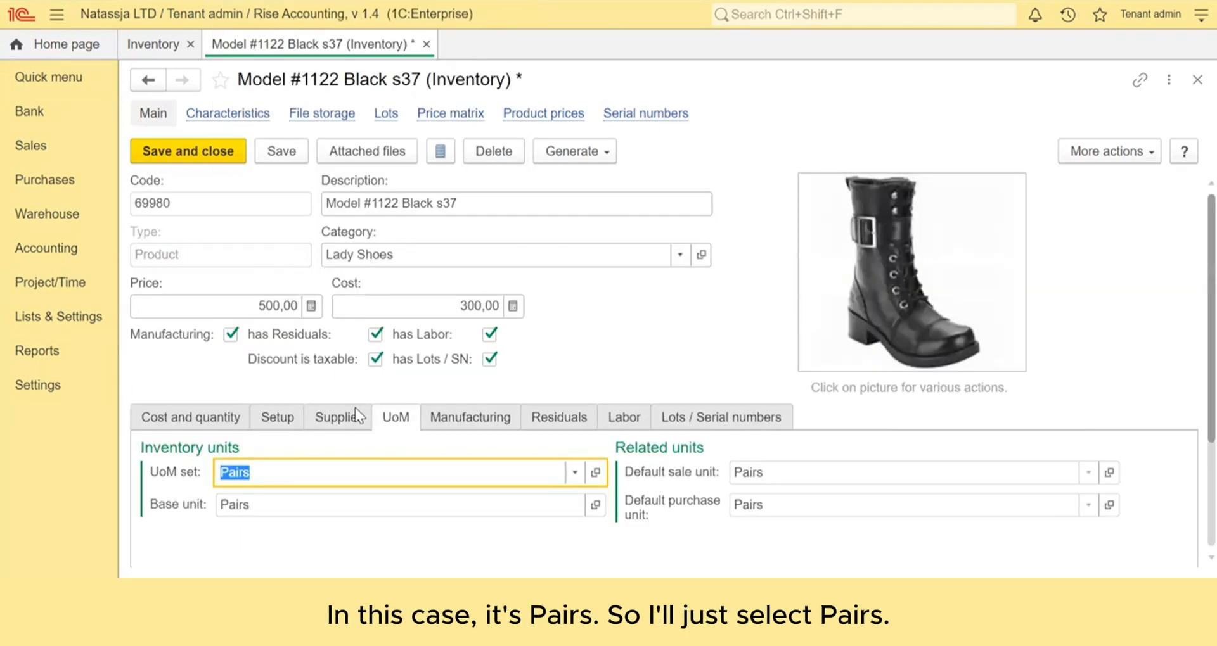
pyautogui.scroll(-3, 545, 448)
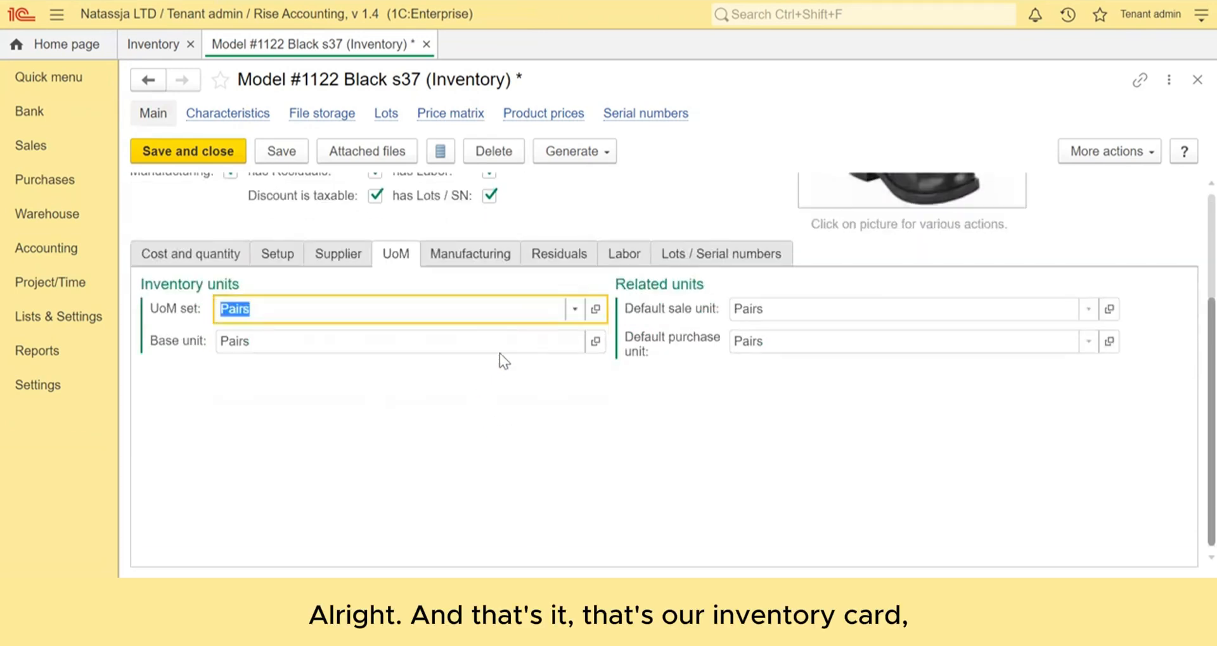
pyautogui.scroll(3, 500, 353)
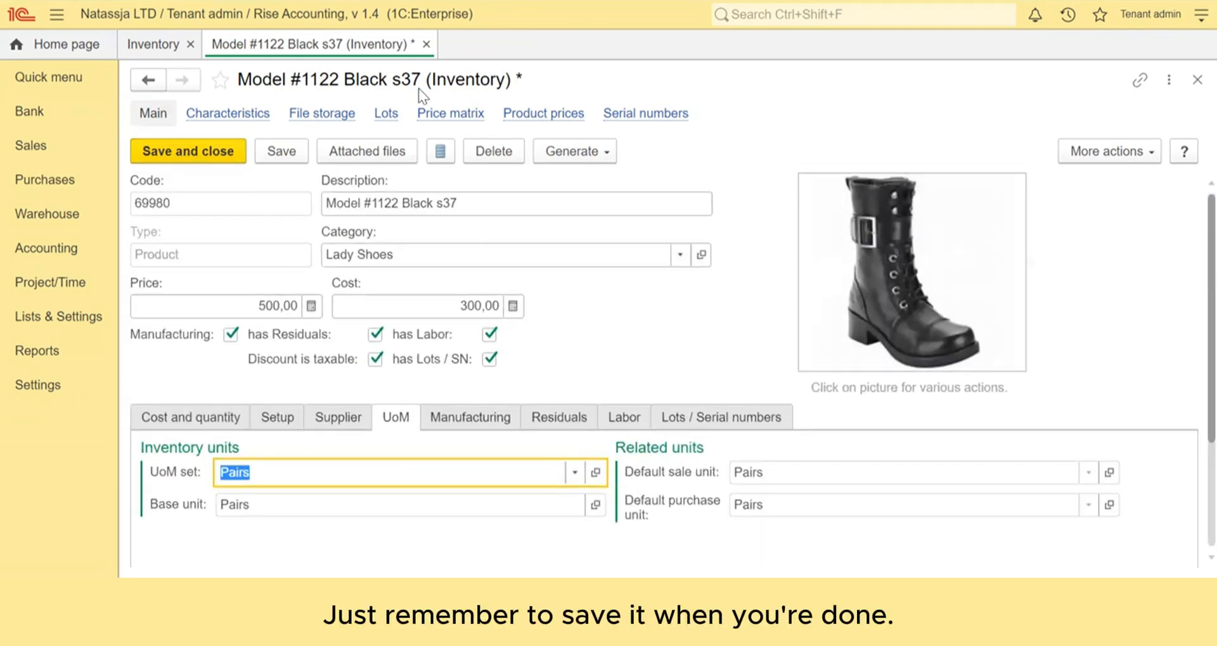